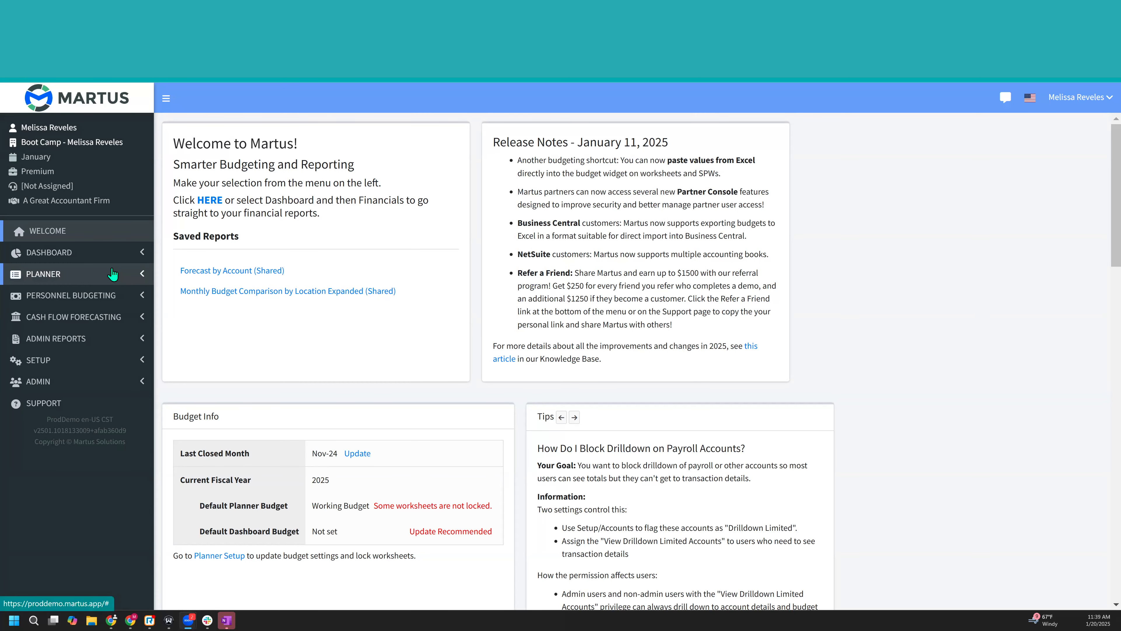
- Open the budget management list in Planner Setup and load the 2024 budgets
click(140, 278)
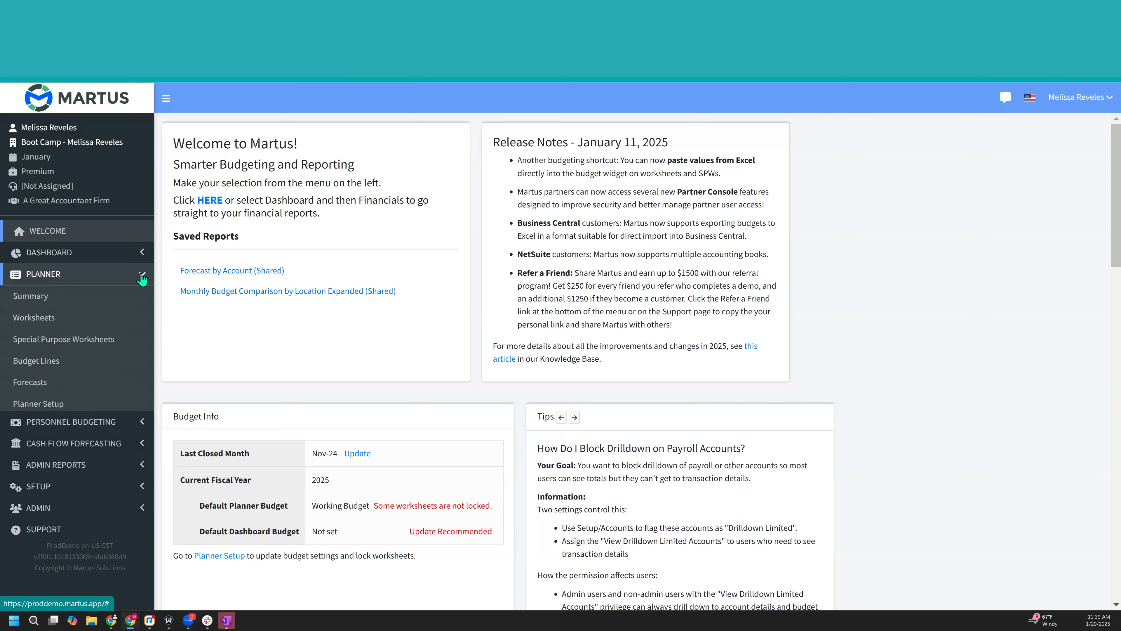
click(108, 402)
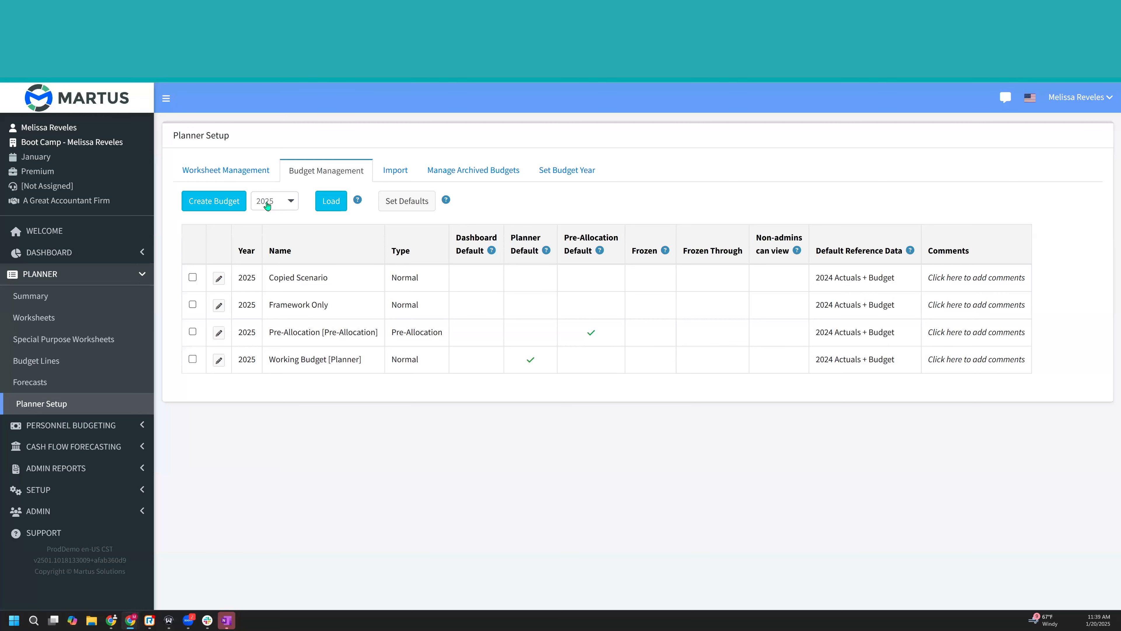
click(275, 201)
click(301, 258)
click(330, 202)
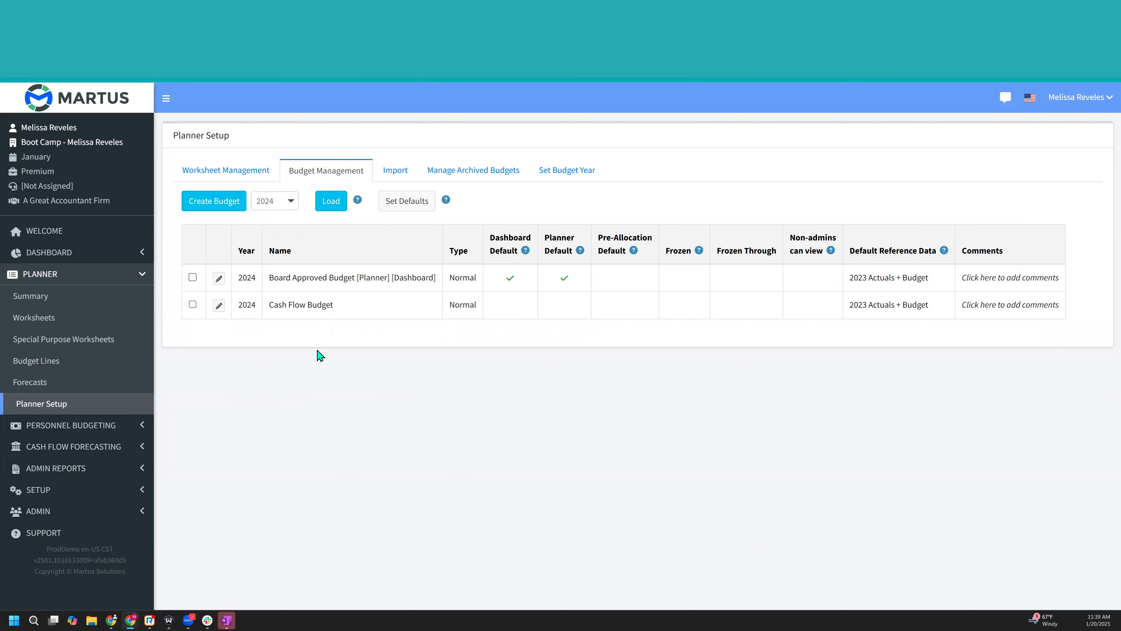
- Create a 2024 budget named Re-forecast based on the current year's actuals and budget, using Board Approved Budget as the source
click(220, 201)
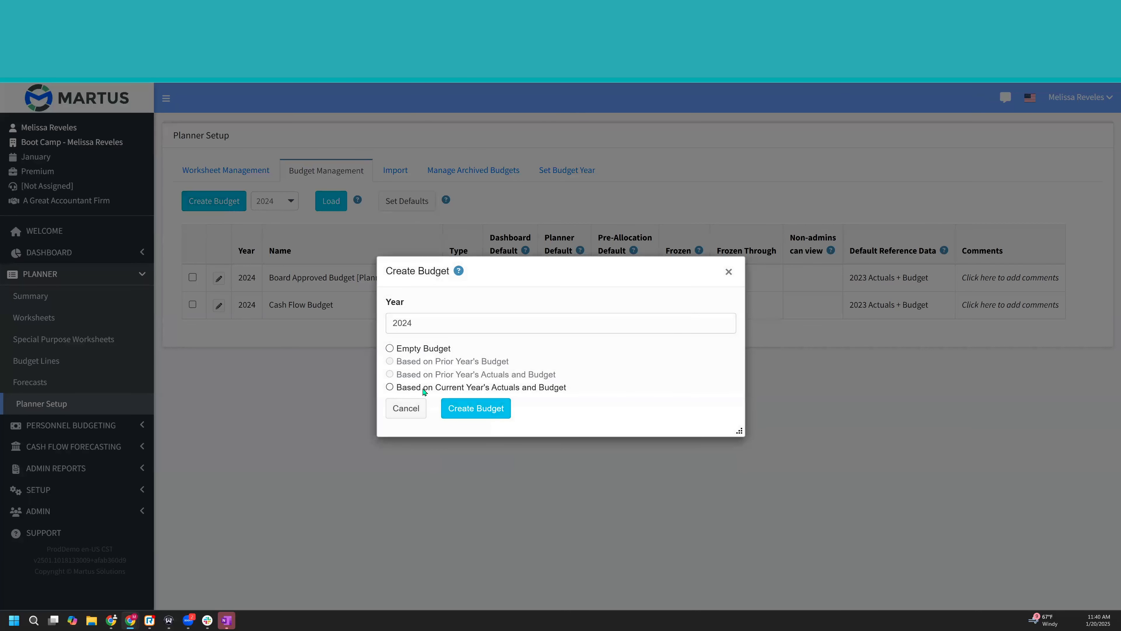
click(424, 389)
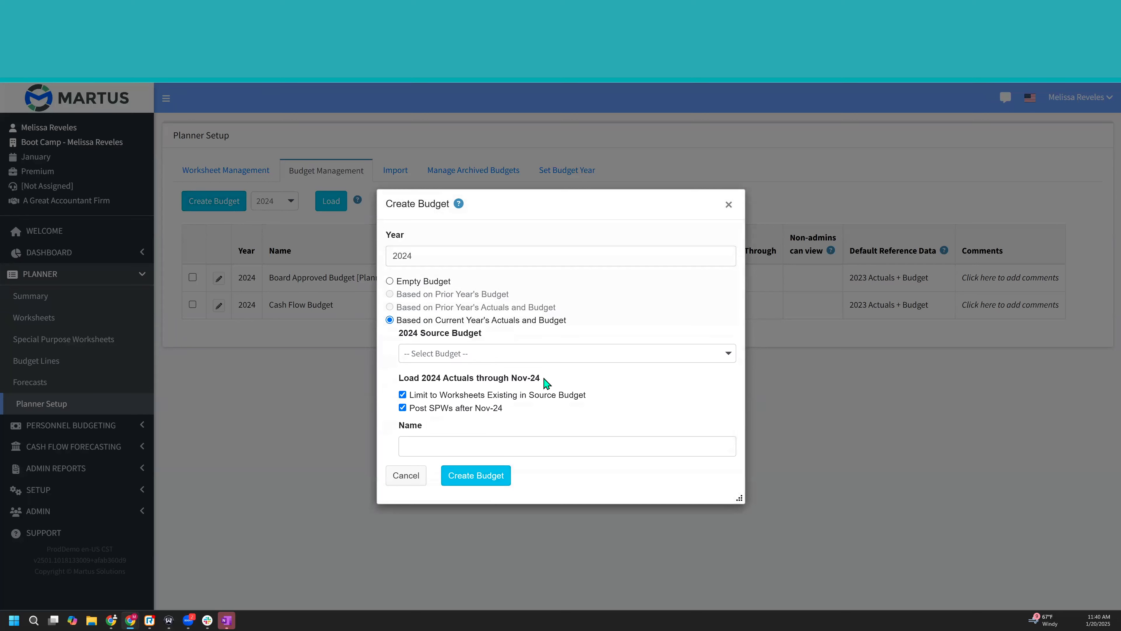
click(539, 357)
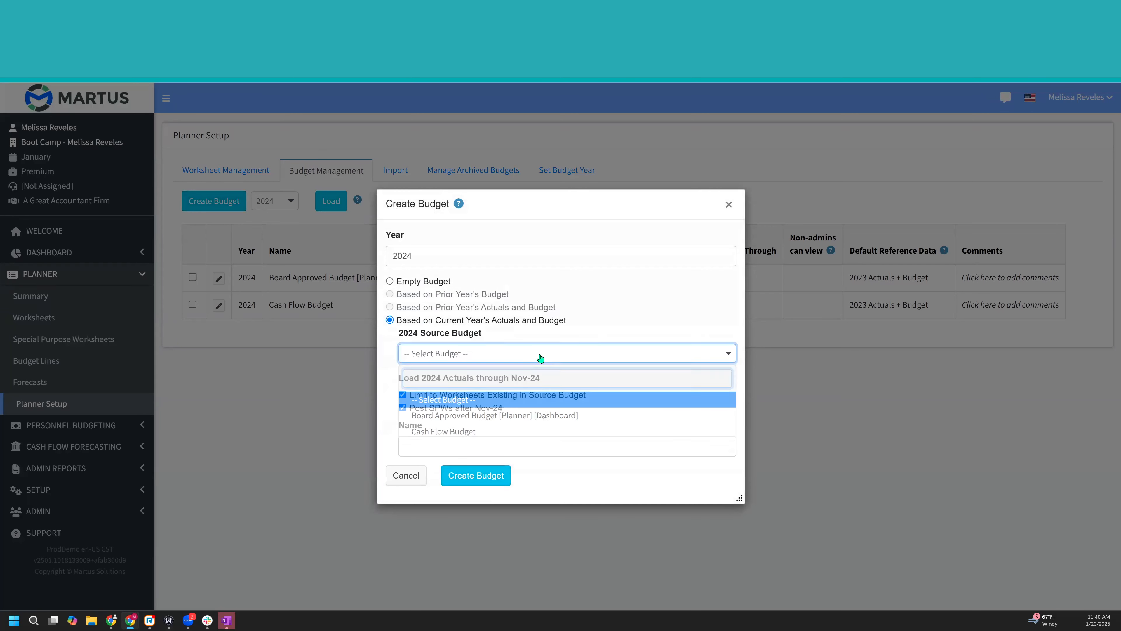
click(521, 420)
click(484, 446)
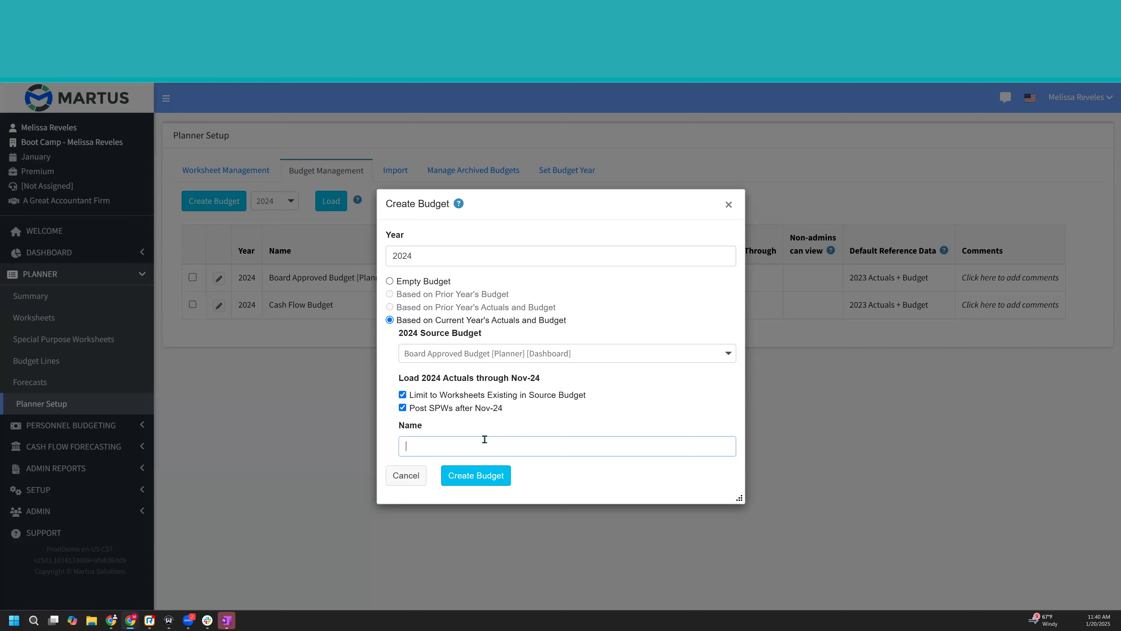
text(Re-forecast)
click(488, 474)
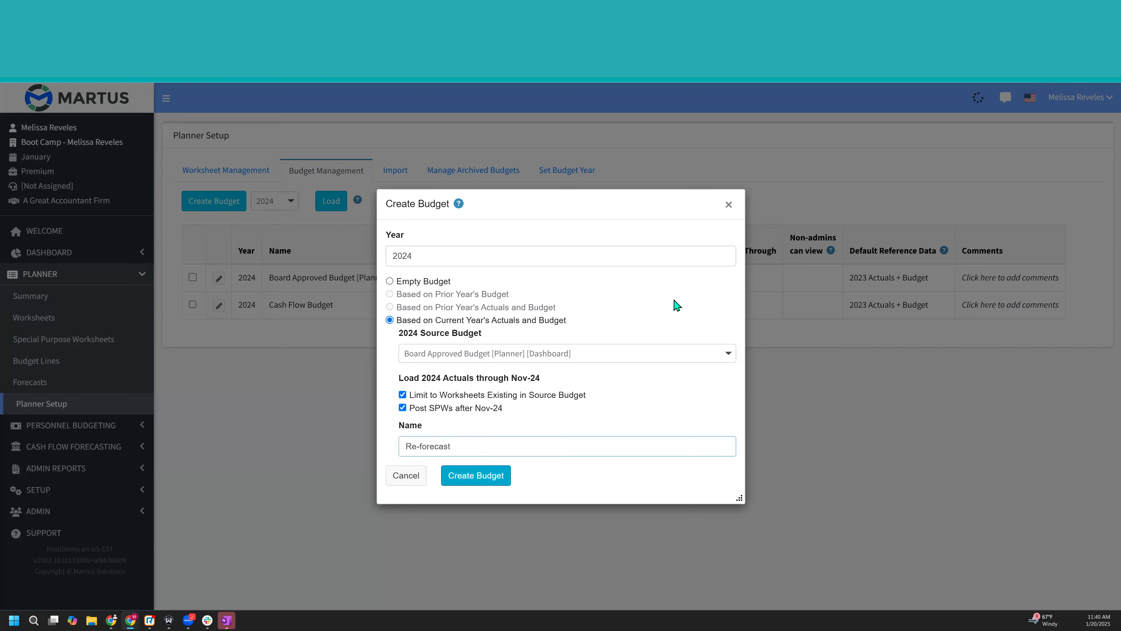
click(462, 482)
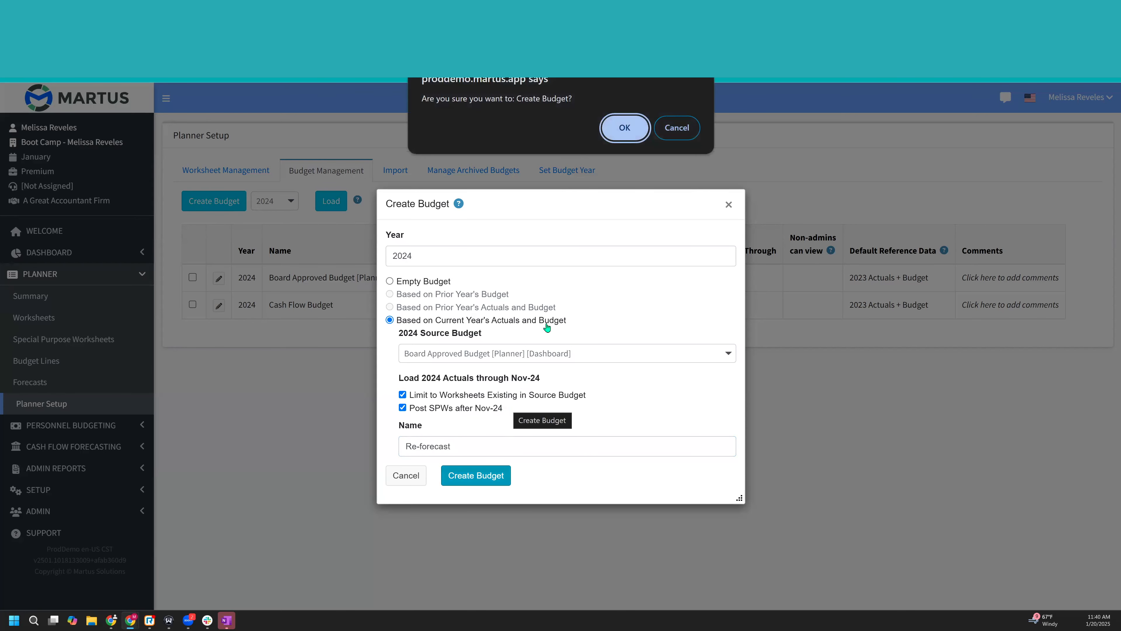
click(625, 127)
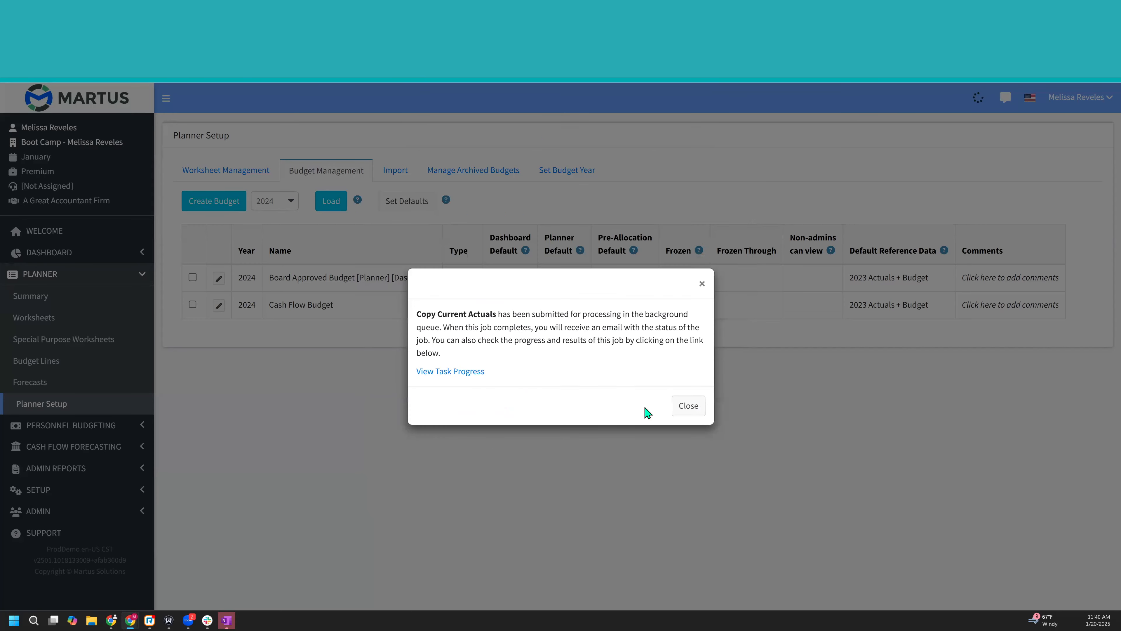
click(682, 414)
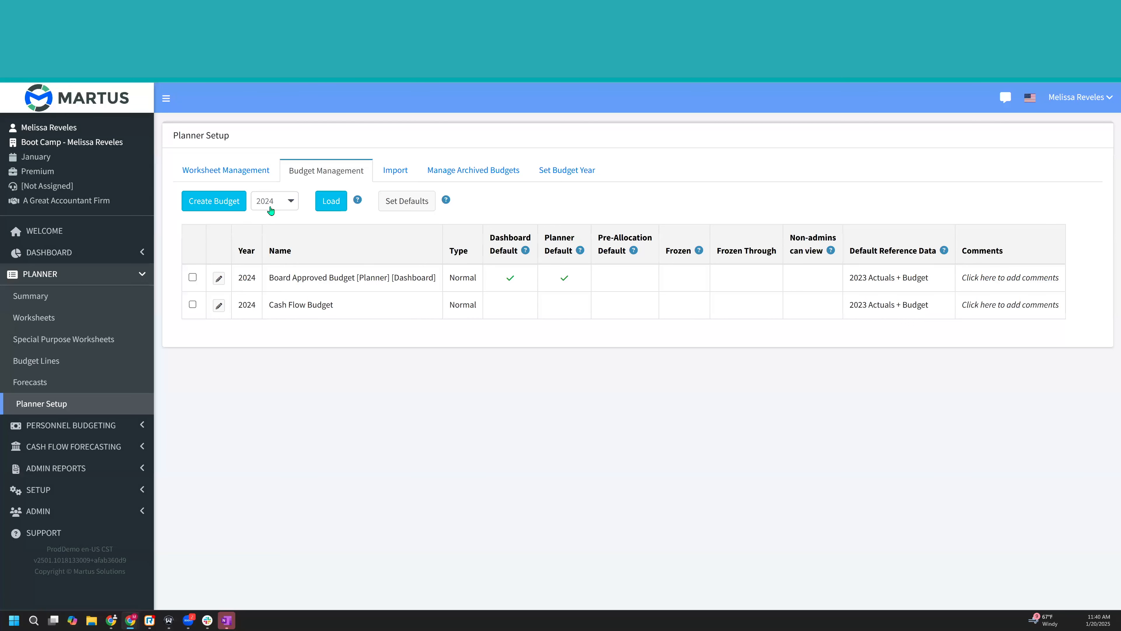
- Load the list of 2025 budgets in budget management
click(270, 208)
click(270, 279)
click(327, 203)
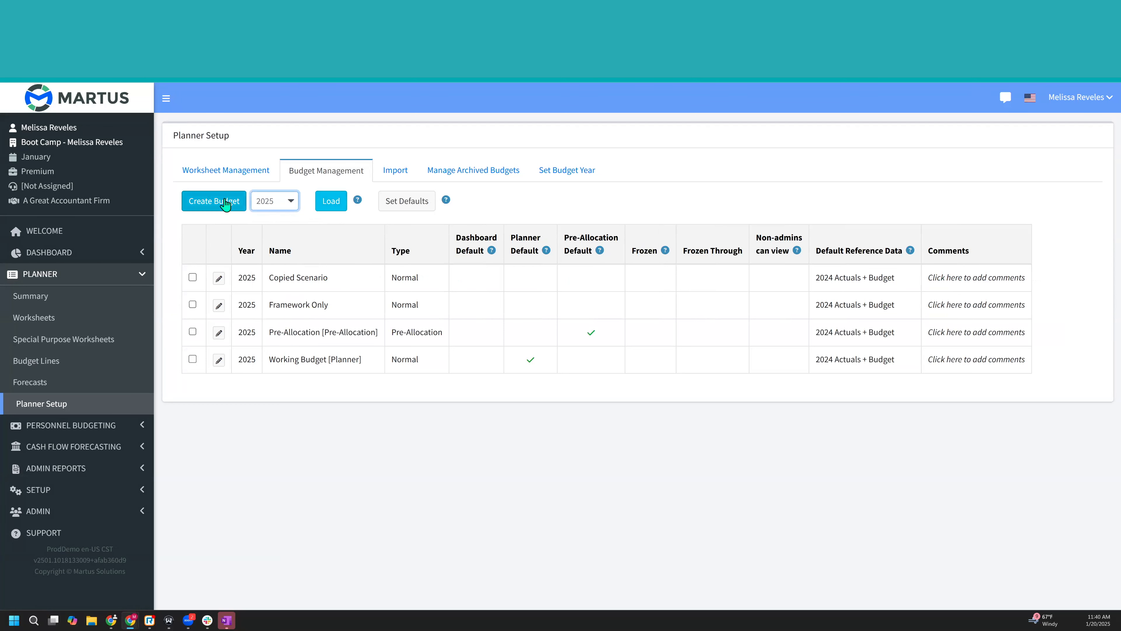
- Create a 2025 budget named New Year's Budget based on the prior year's actuals and budget, using Board Approved Budget as the source
click(225, 204)
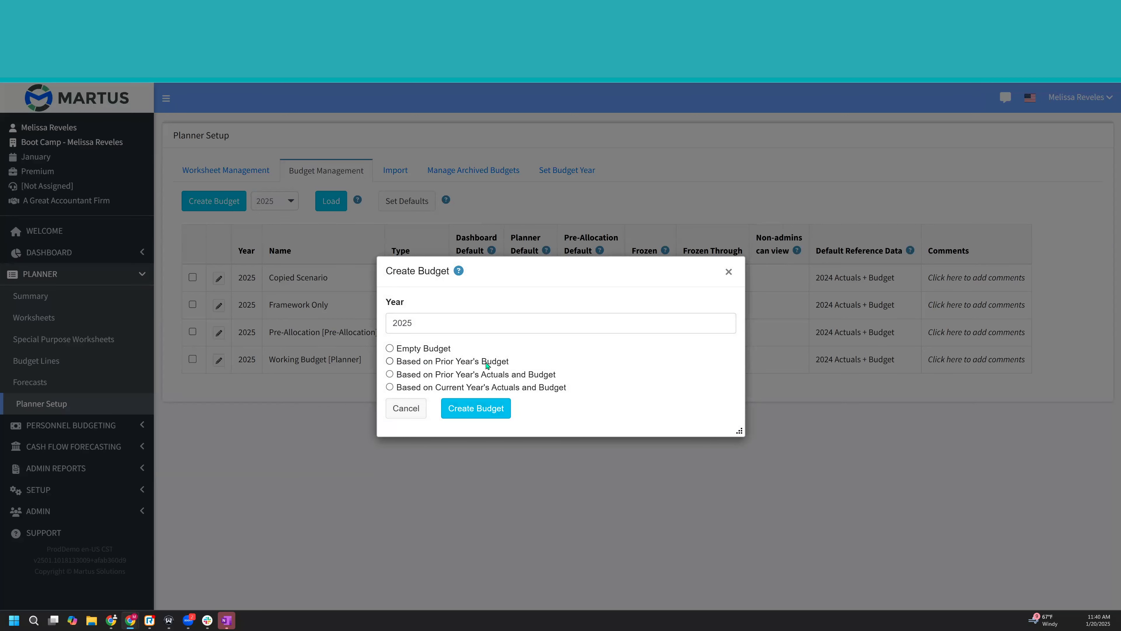
click(510, 376)
click(499, 339)
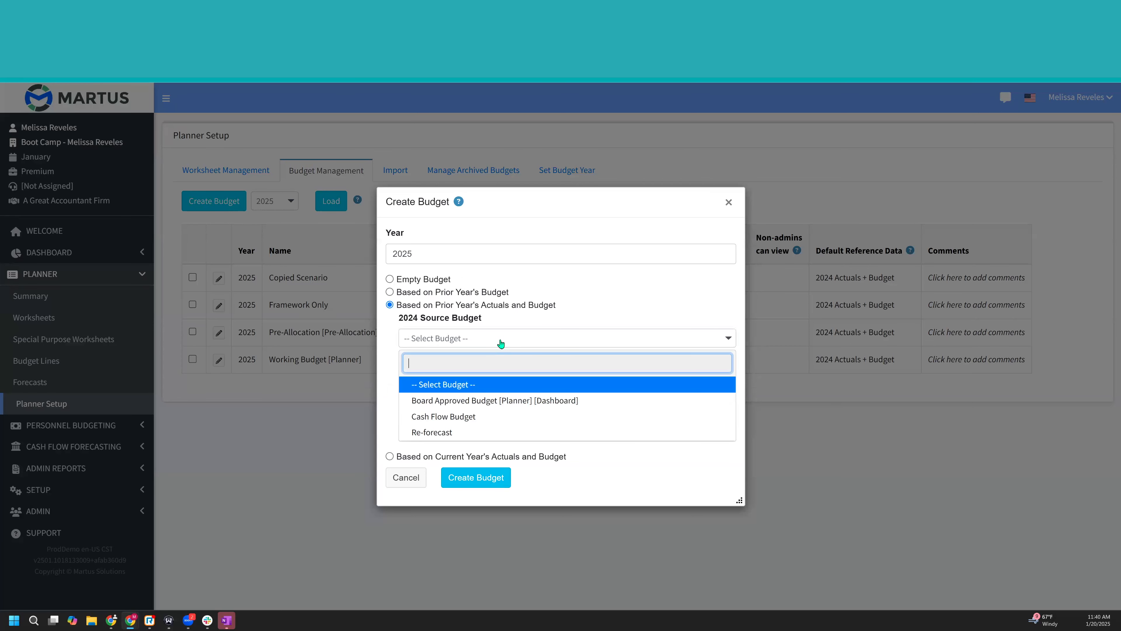
click(495, 400)
click(516, 431)
text(New Year's Budget)
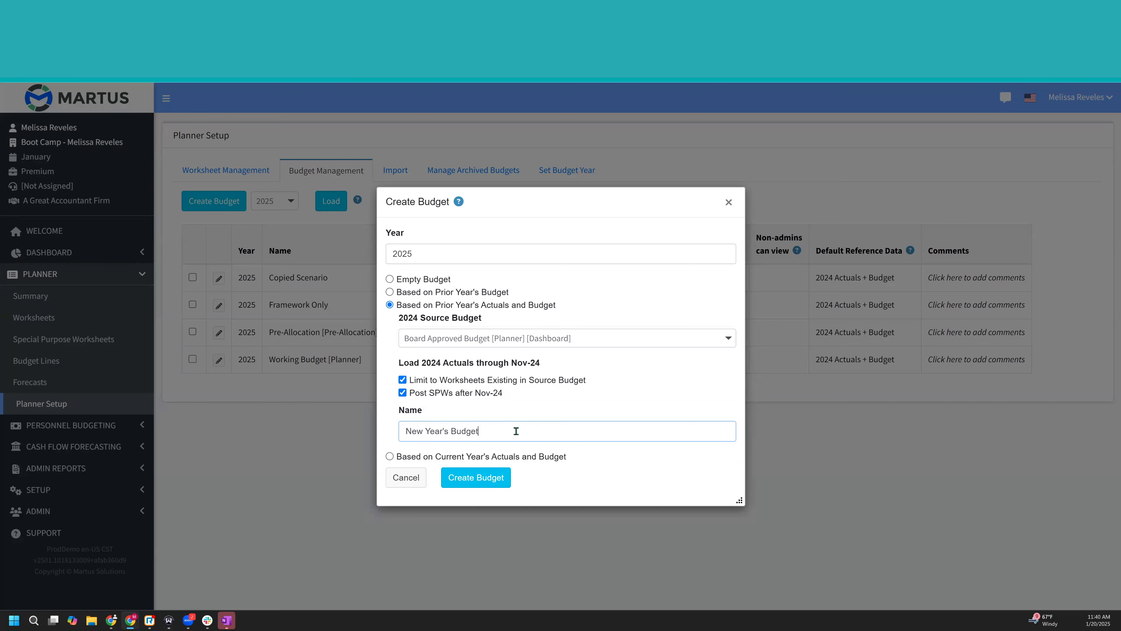
click(479, 479)
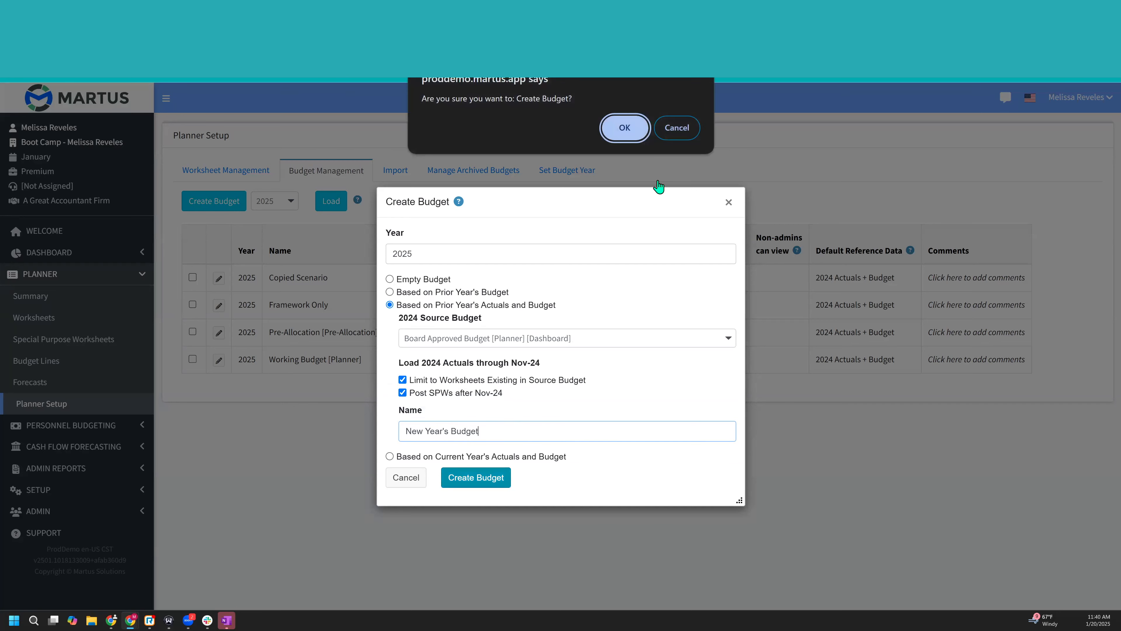
click(638, 139)
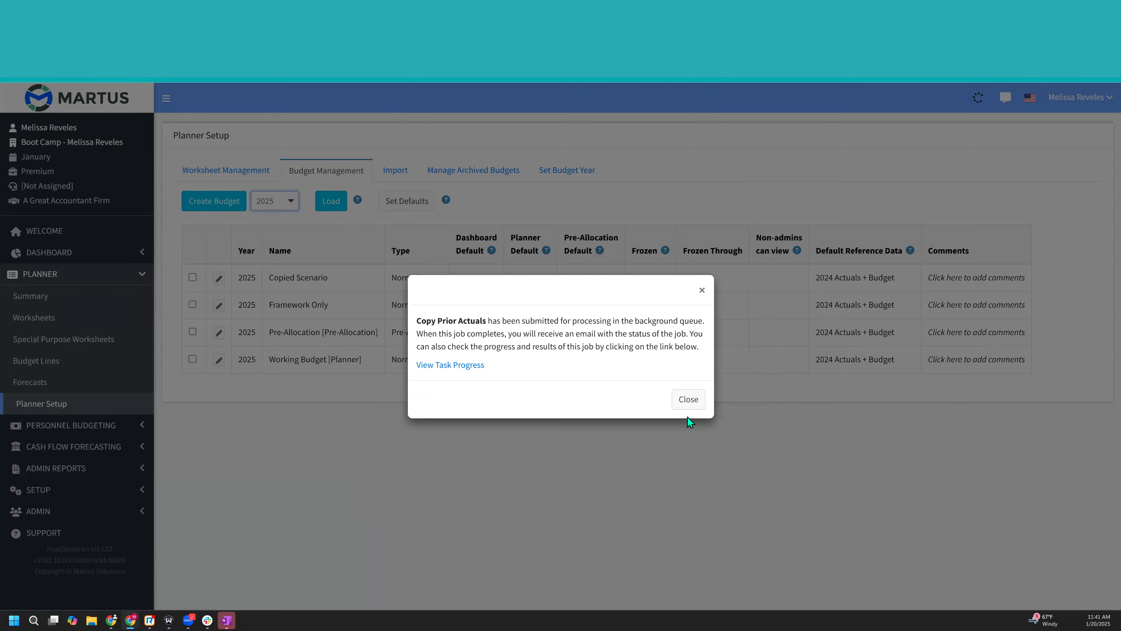
click(691, 402)
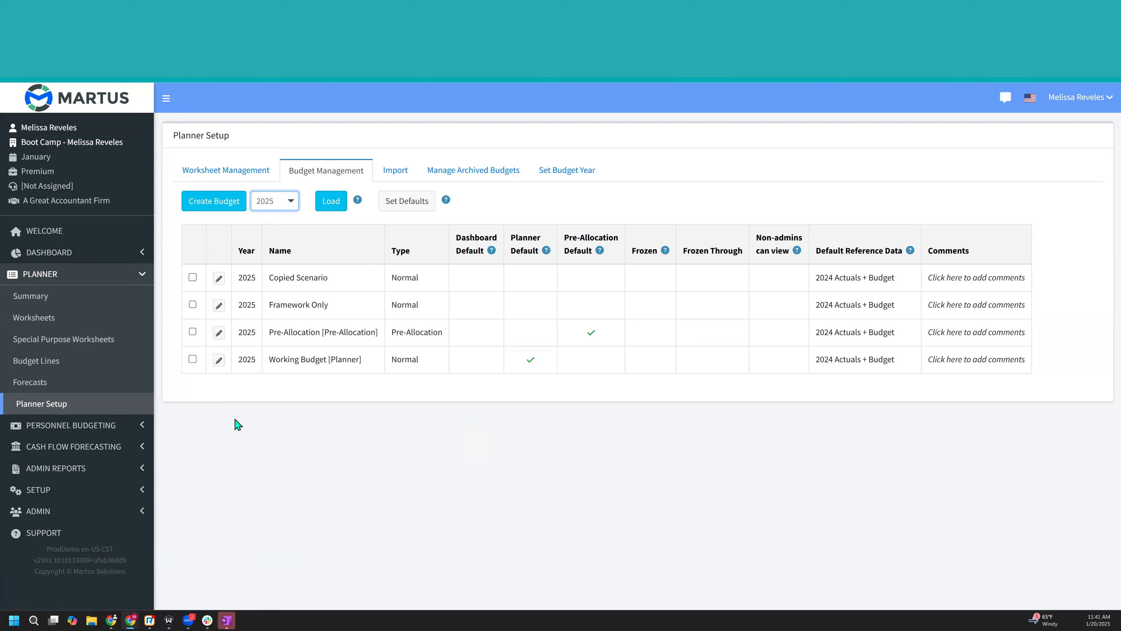
- Open the Users setup page and switch the session to the non-admin budget user's account
click(126, 490)
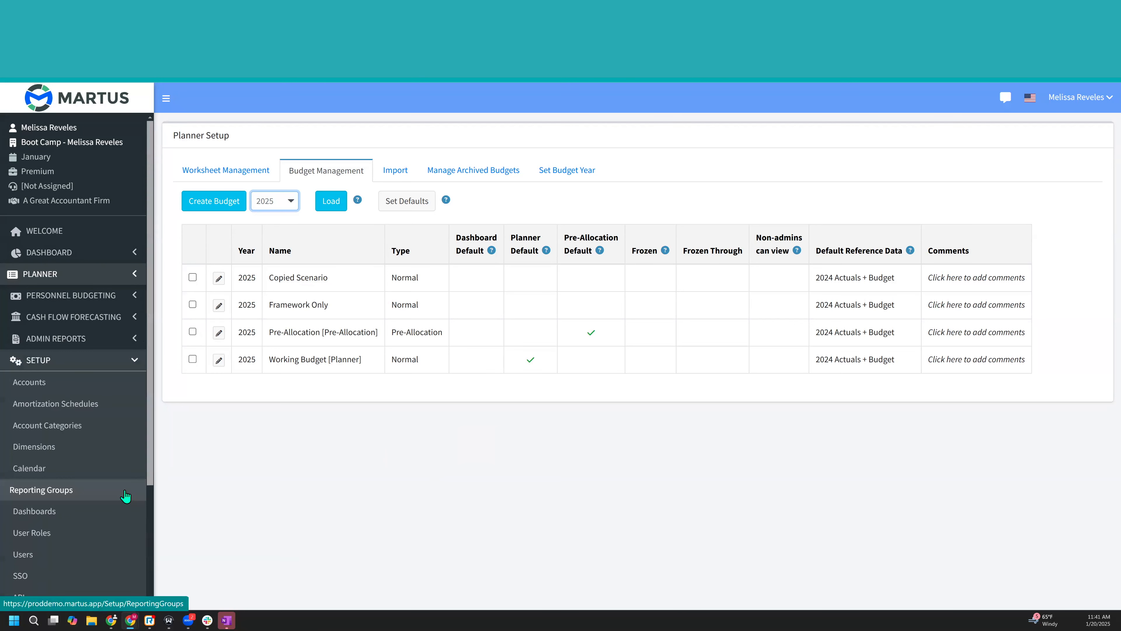
scroll(123, 496, down, 3)
click(82, 402)
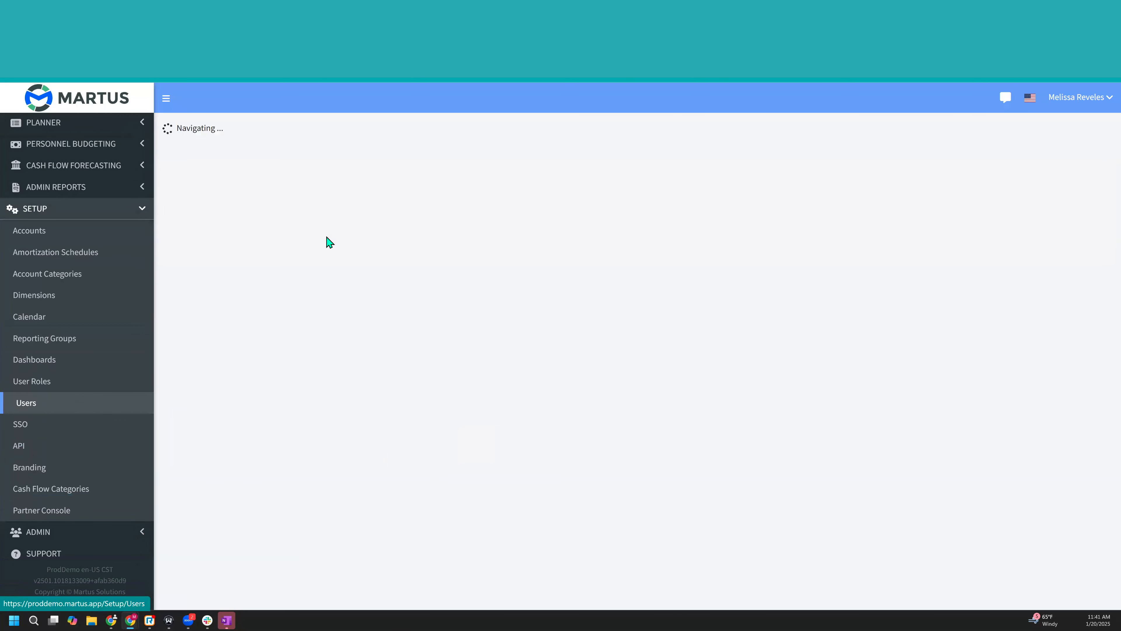
click(851, 280)
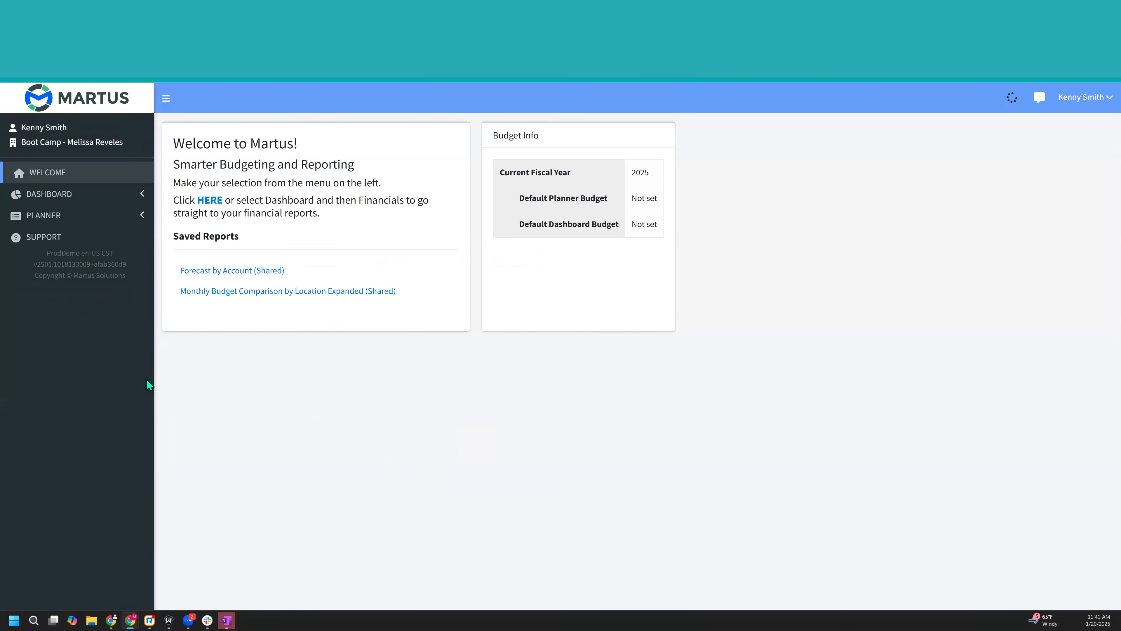
- Open the 2025 Working Budget planner worksheet for location 100 General, department 100 Counselling Services
click(132, 216)
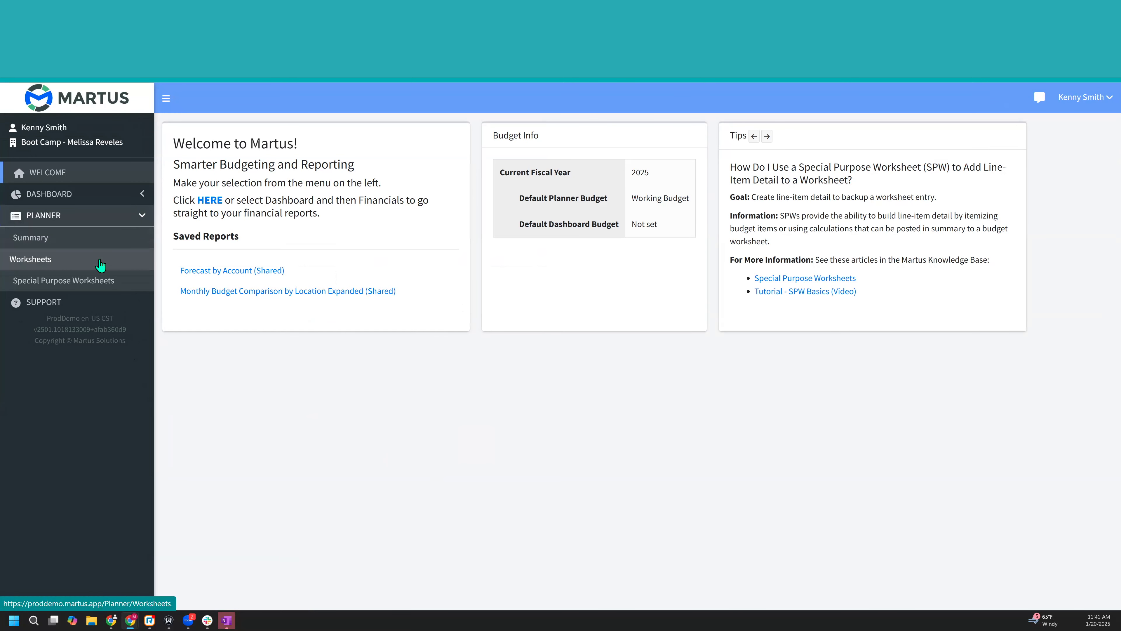
click(101, 265)
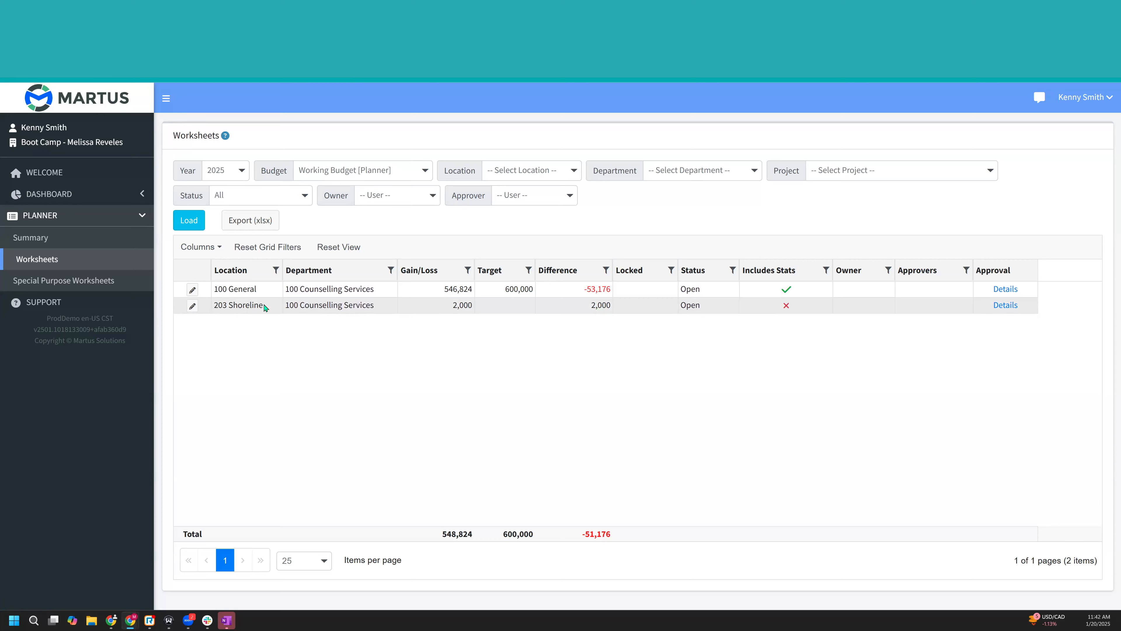
click(193, 291)
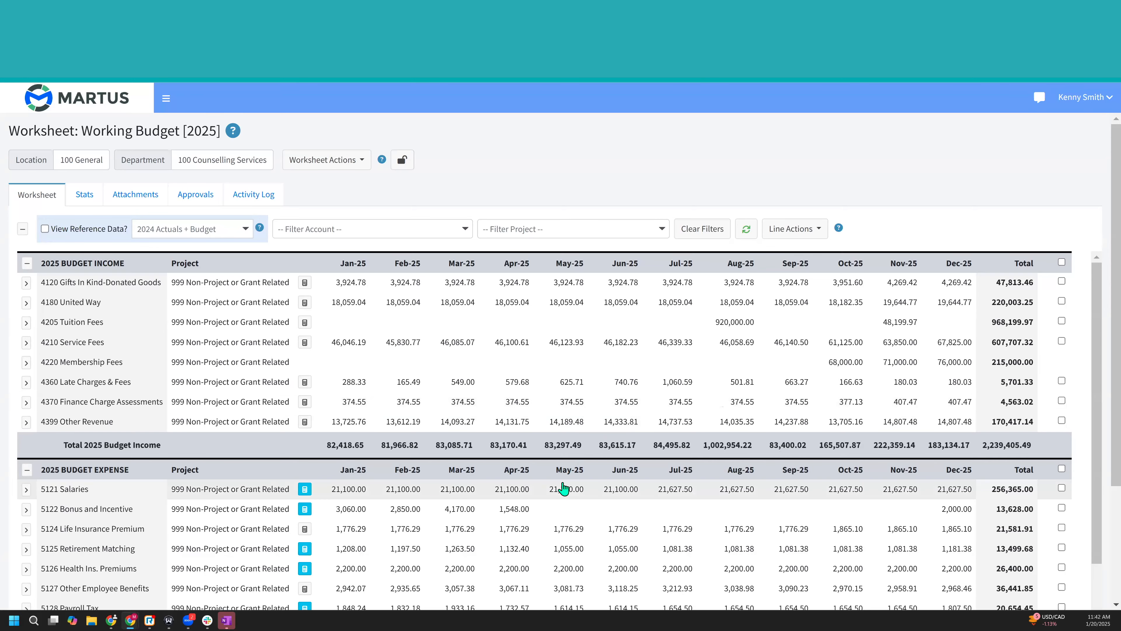
- Expand the reference data for the 5300 Office Supplies expense line and review its history
scroll(563, 487, down, 1)
scroll(563, 488, down, 7)
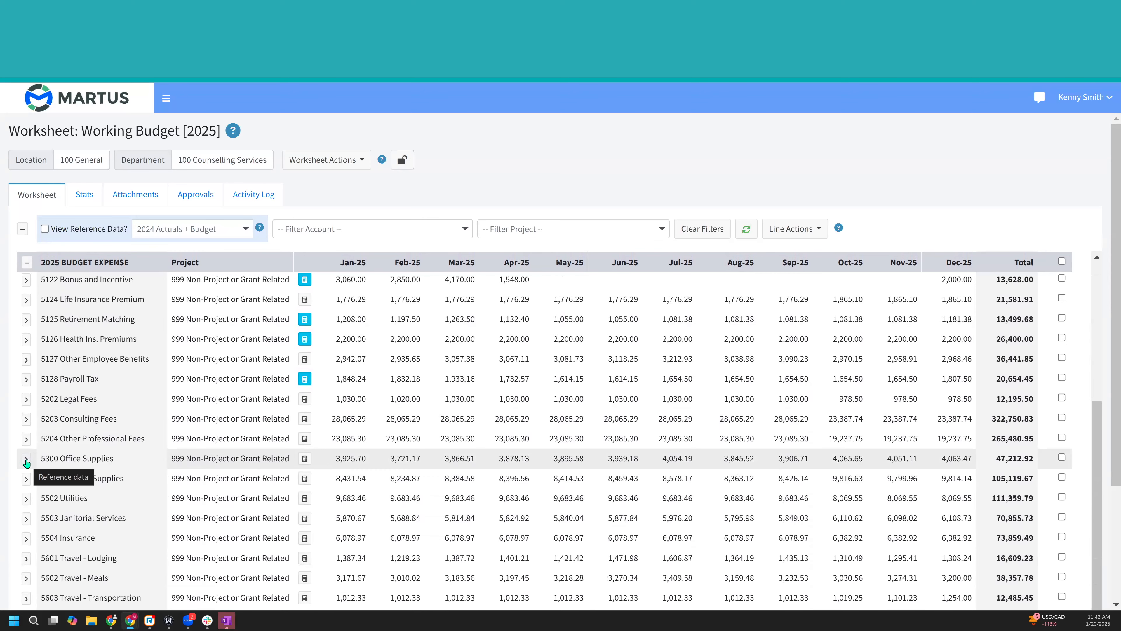
click(26, 459)
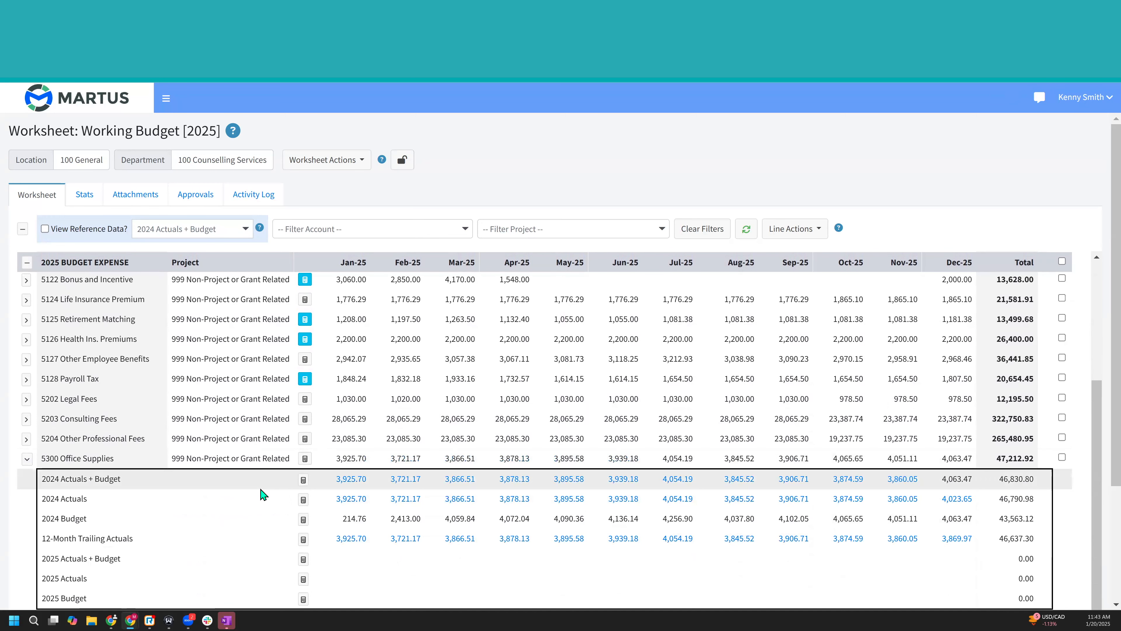
scroll(333, 491, down, 2)
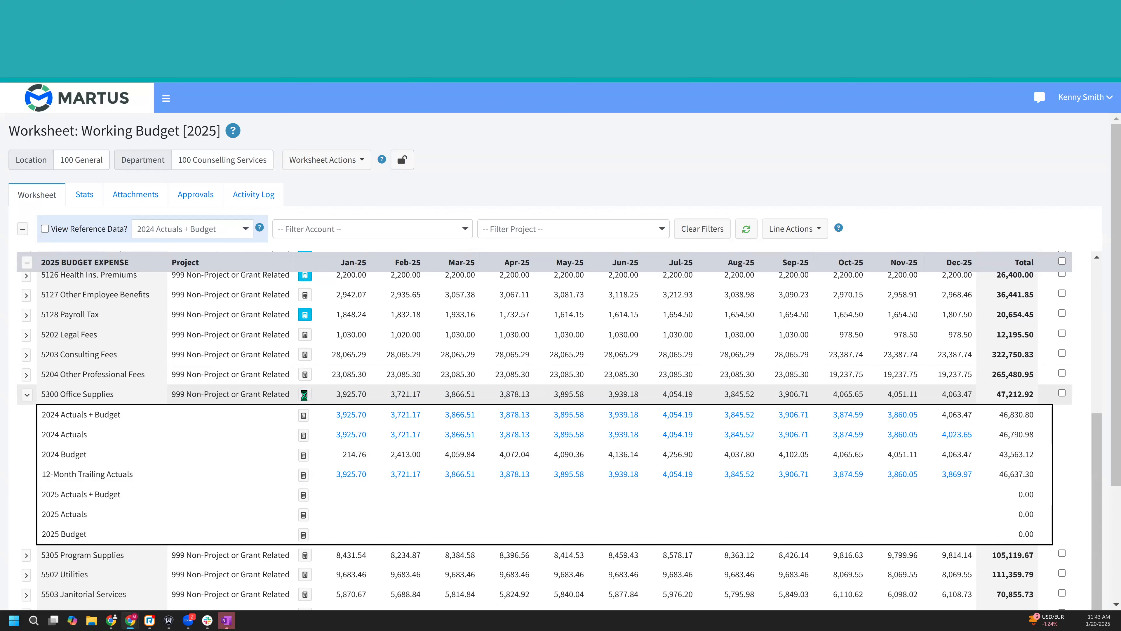
- Edit the 5300 Office Supplies line and preview a Monthly adjustment of 4,000 from Jan-25 through Dec-25
click(304, 394)
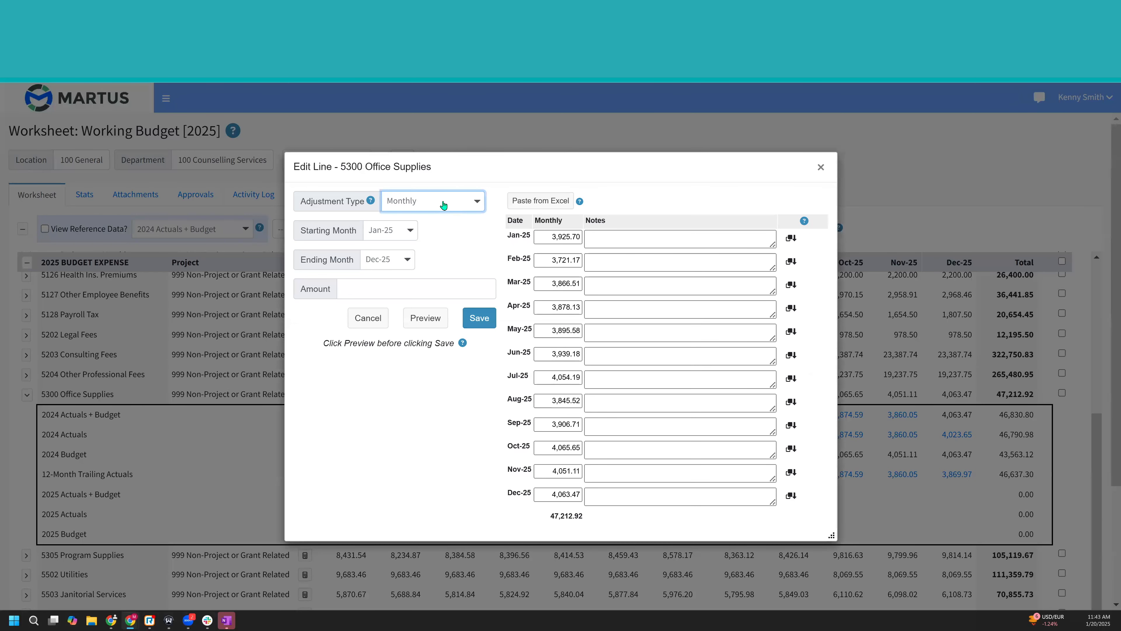
click(443, 205)
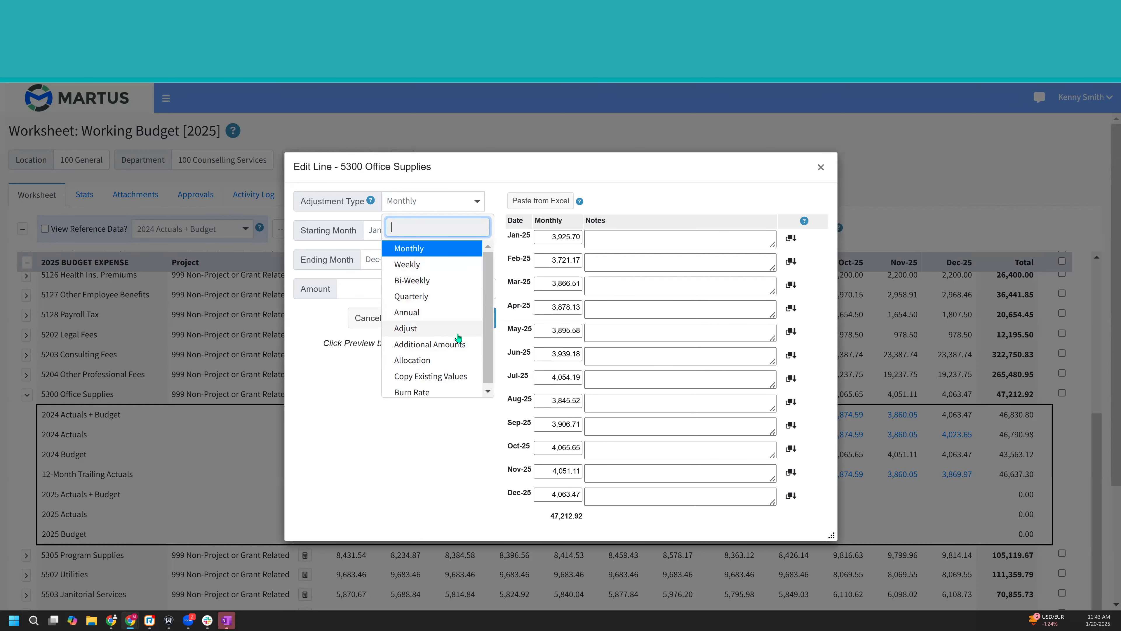
click(373, 287)
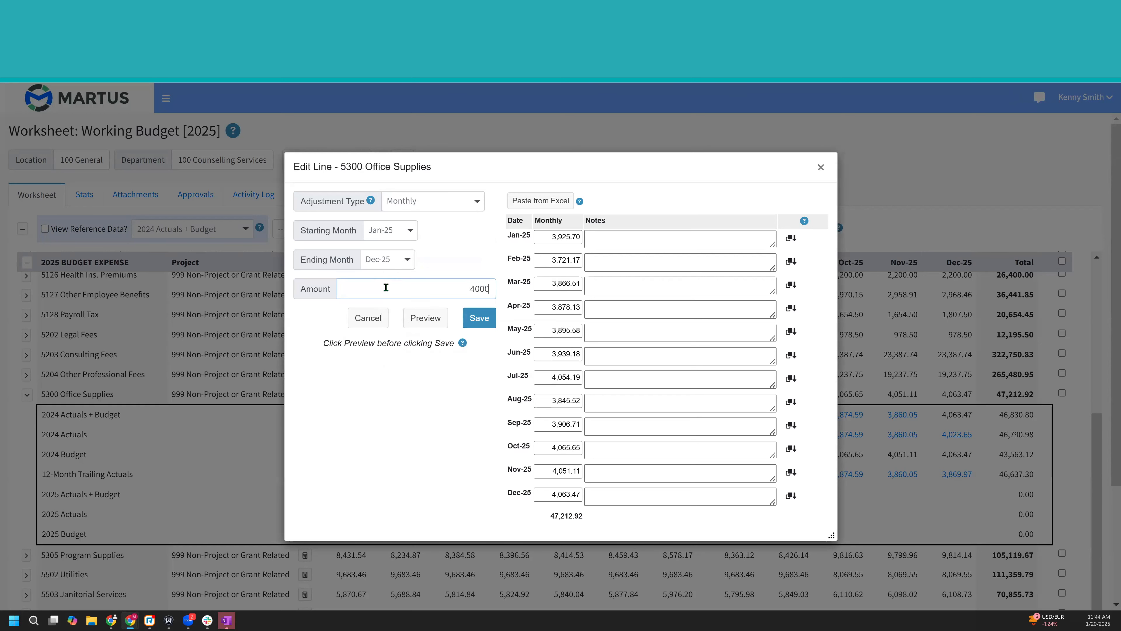
click(425, 318)
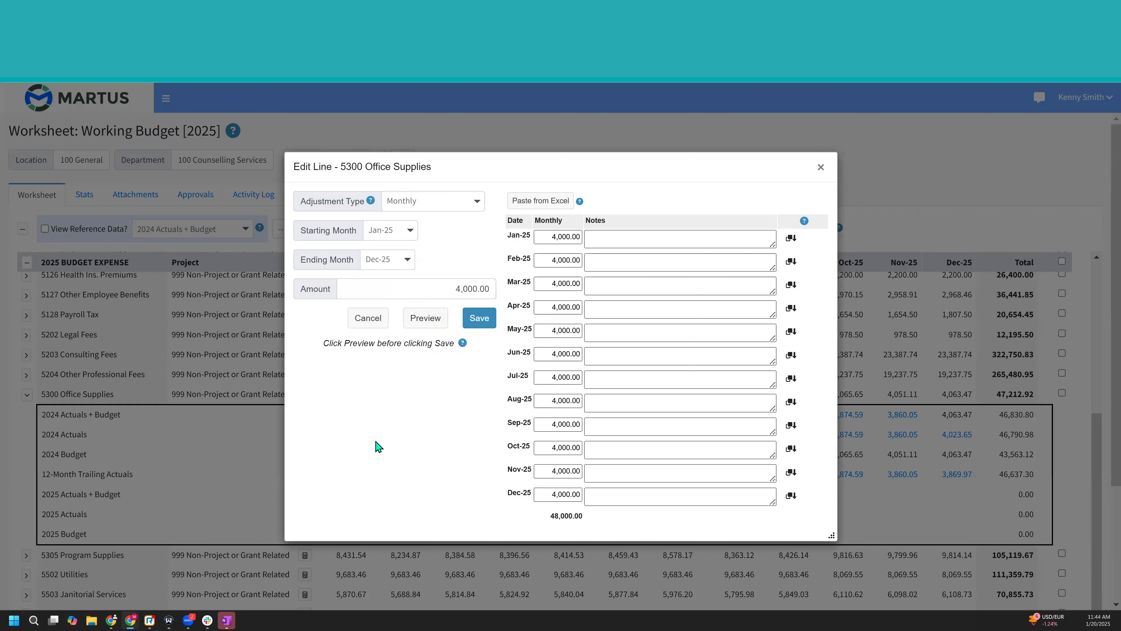
- Change the line's adjustment type to Copy Existing Values with 12-Month Trailing Actuals as the source for every month
click(435, 203)
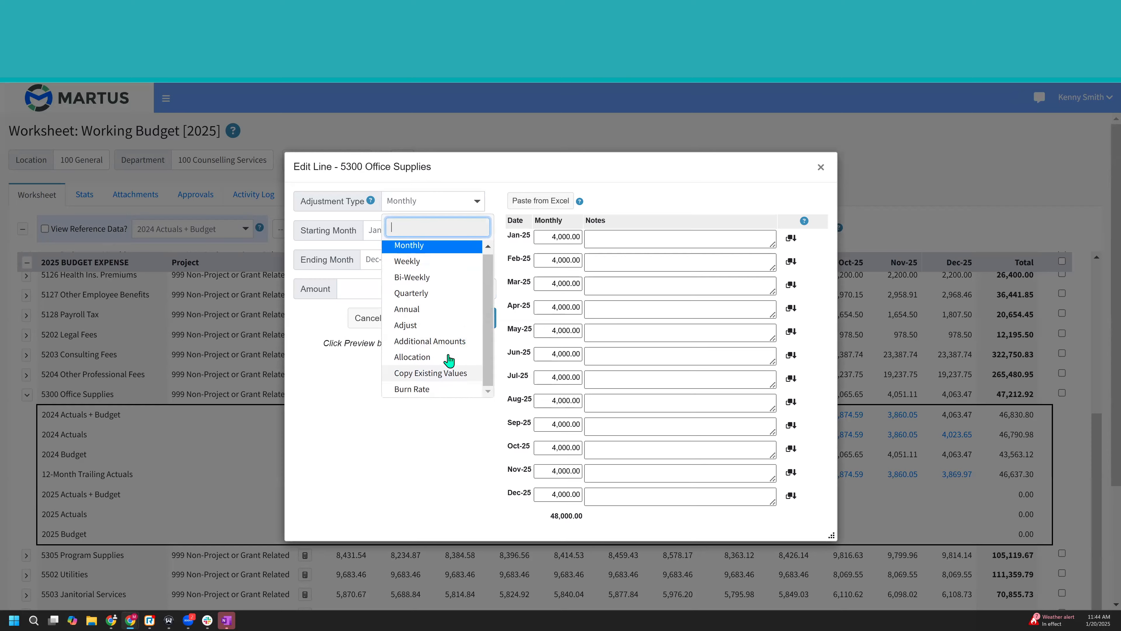
click(443, 375)
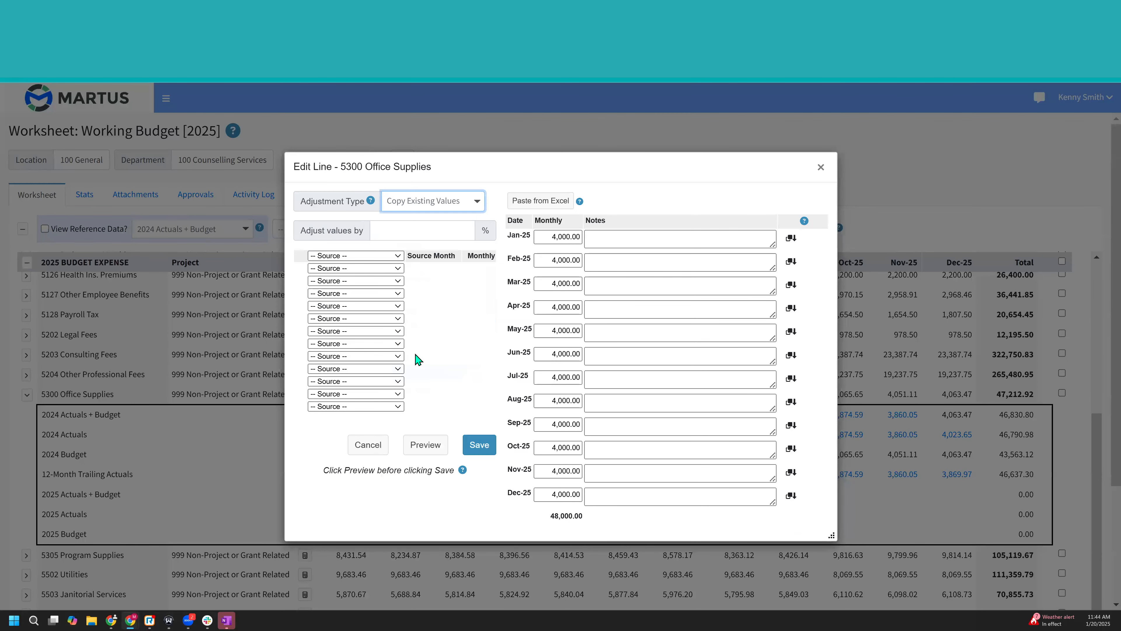
click(393, 259)
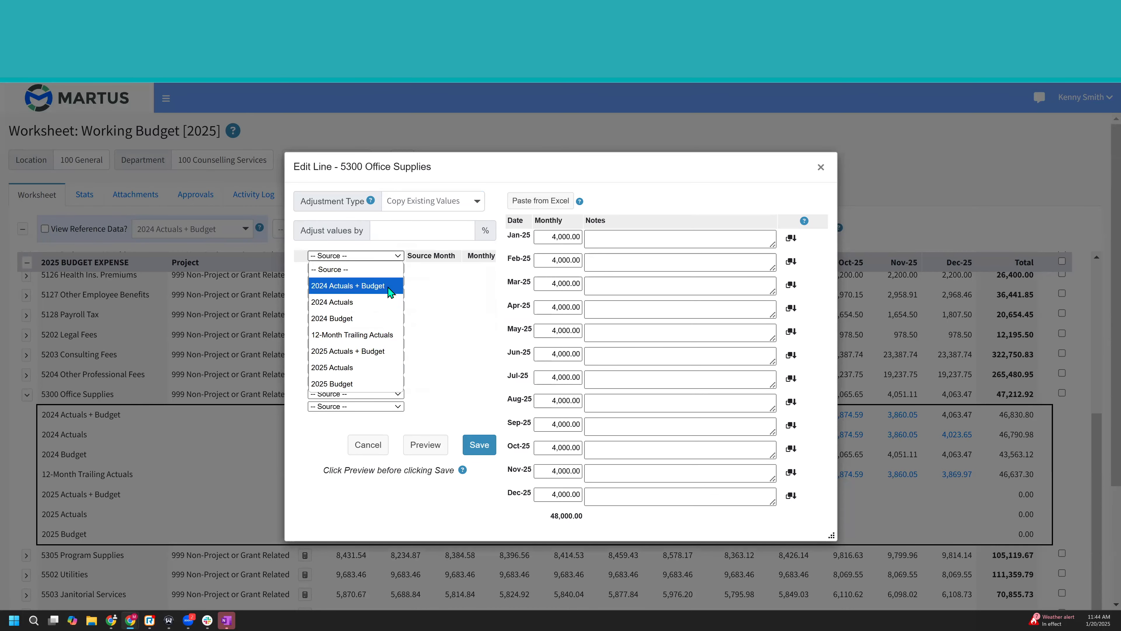
click(387, 336)
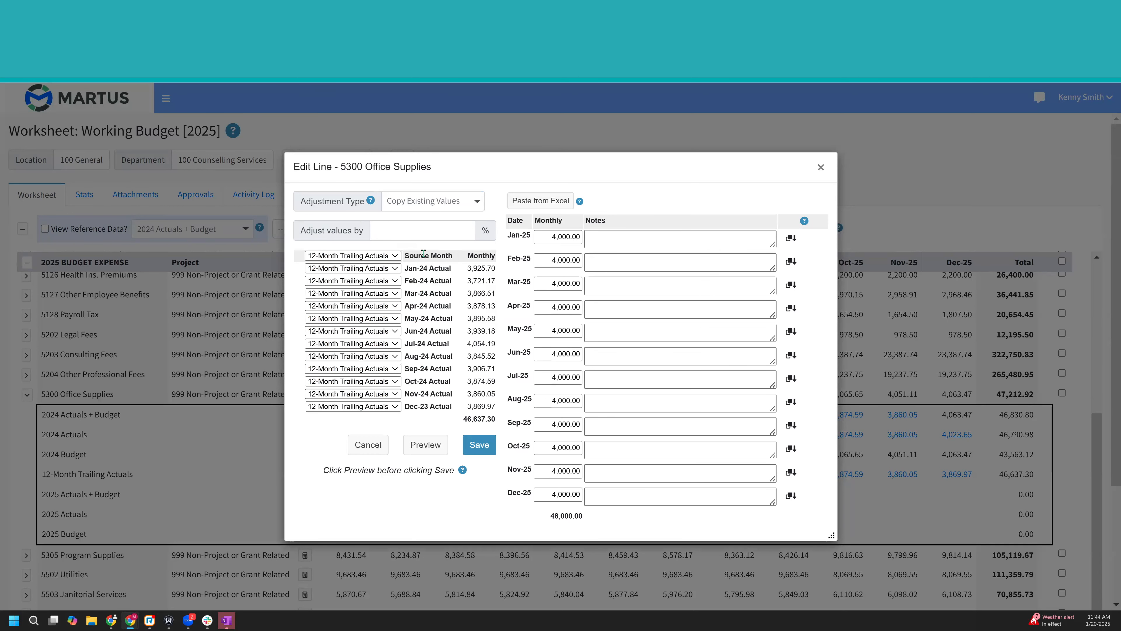
- Adjust the copied 12-Month Trailing Actuals by 105% and preview the line's monthly amounts and total
click(416, 235)
text(105)
click(422, 446)
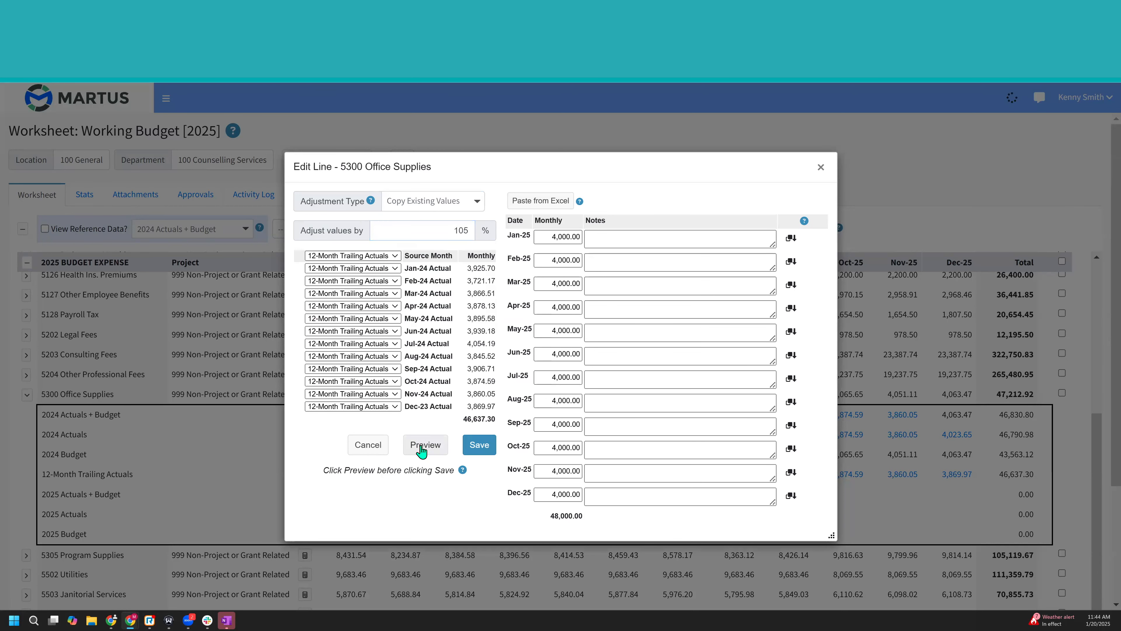
drag(550, 514, 620, 524)
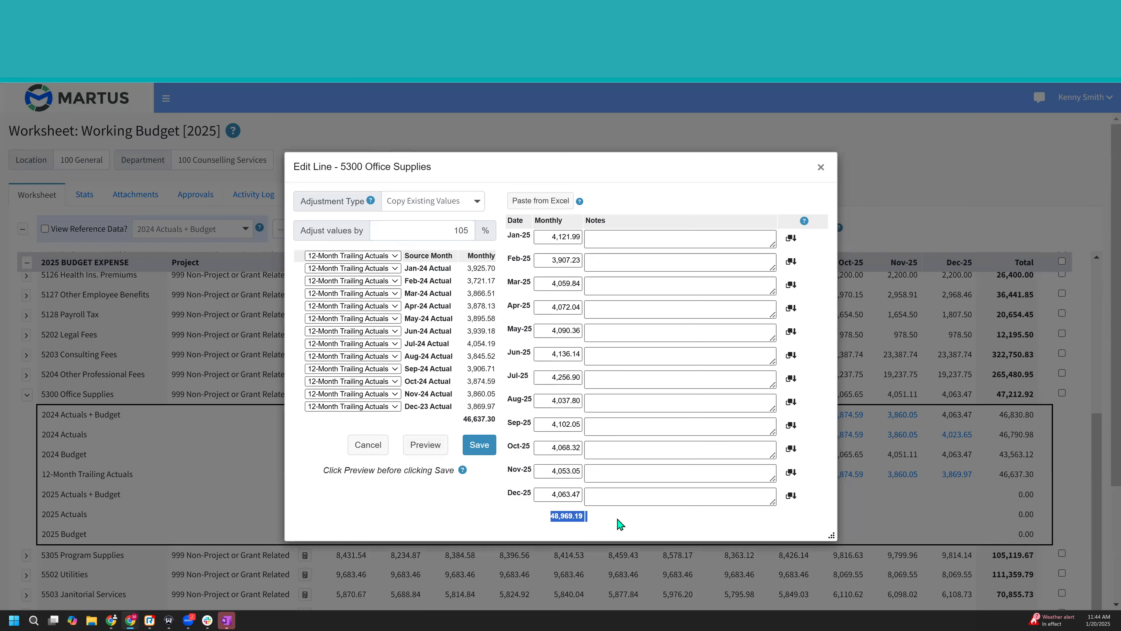
click(595, 520)
- Change the adjustment type to Allocation with an amount of 49,000 and preview its monthly distribution
click(456, 206)
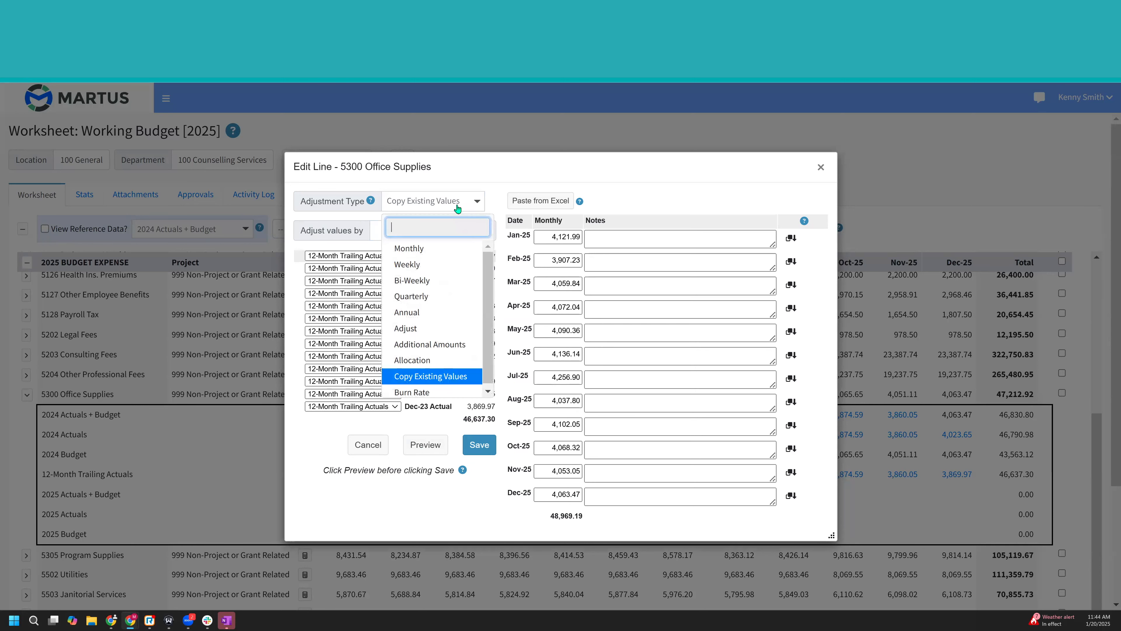
click(454, 360)
key(Tab)
text(49,000)
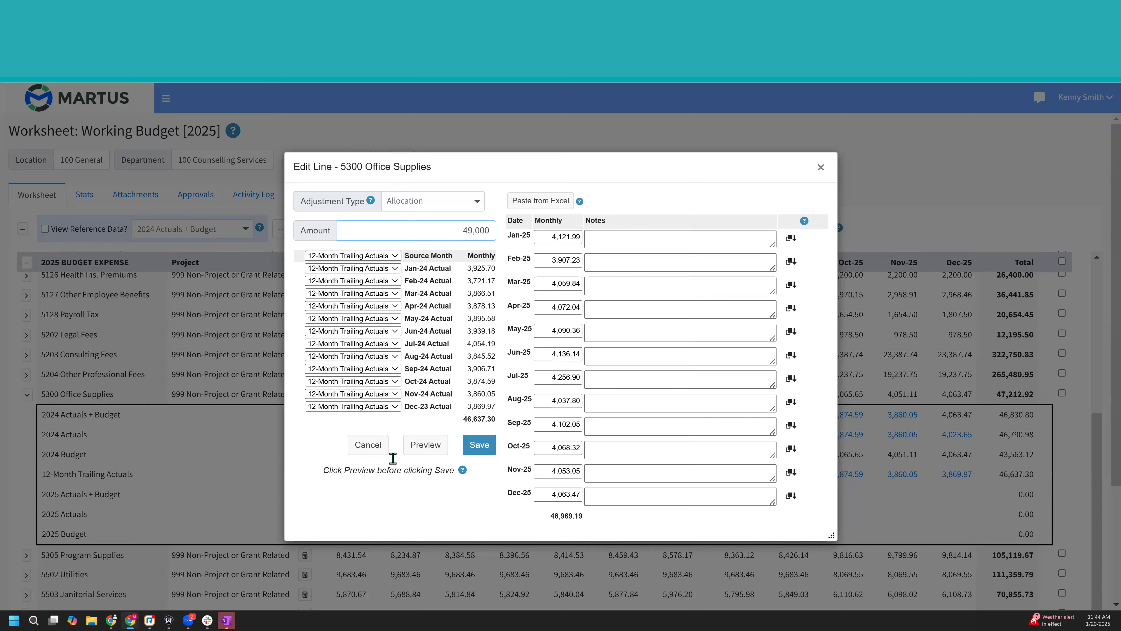
click(437, 450)
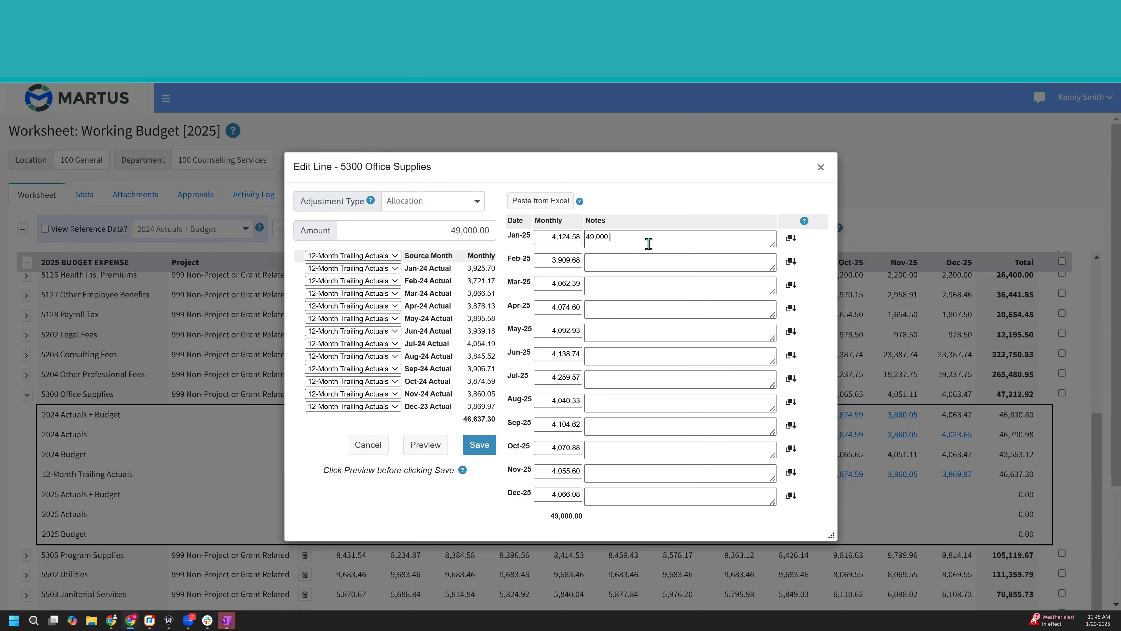
- Replace the Jan-25 note with 105% and save the 5300 Office Supplies line
key(BackSpace)
key(BackSpace)
key(BackSpace)
key(BackSpace)
key(BackSpace)
key(BackSpace)
click(456, 410)
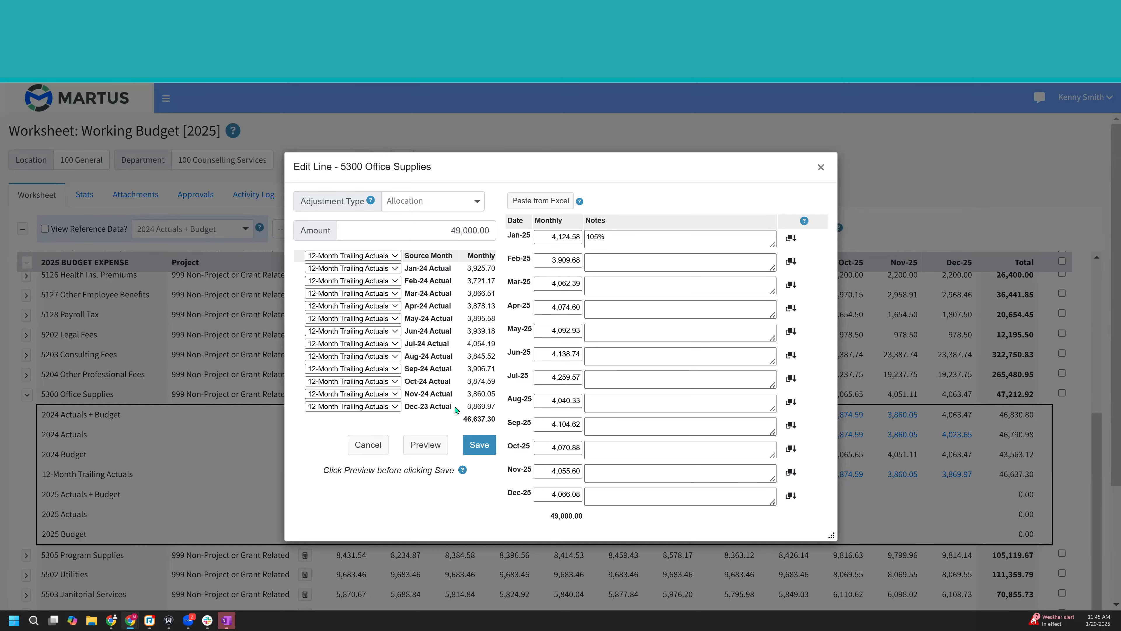
click(481, 445)
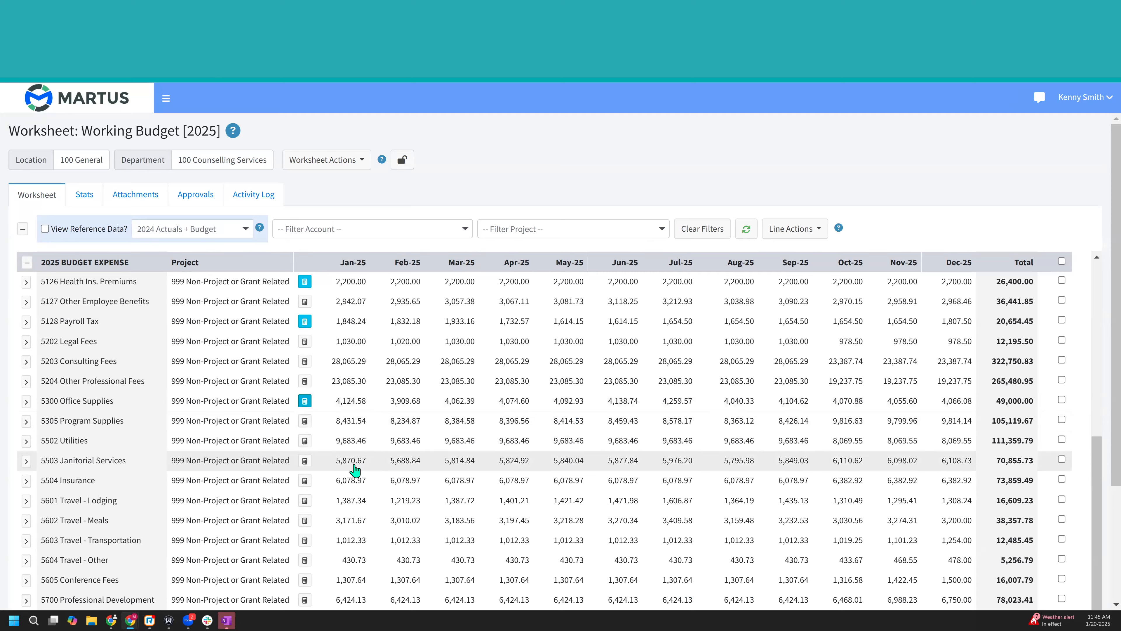
- Create a special purpose worksheet from the 2025 Working Budget worksheet for 100 Counselling Services
scroll(354, 471, down, 3)
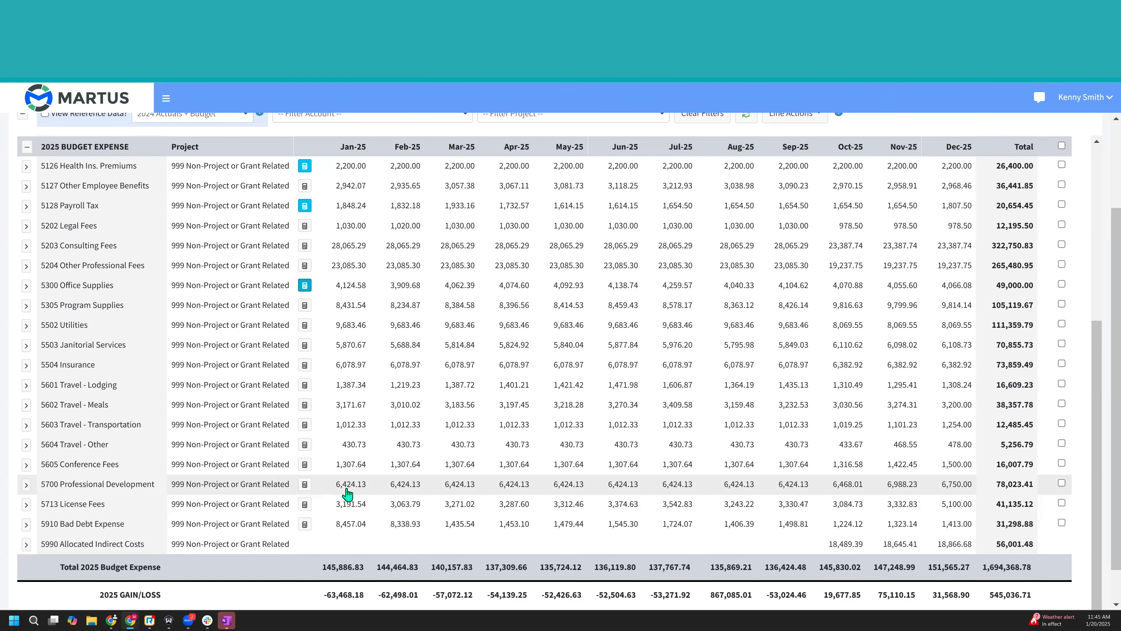
scroll(348, 493, up, 2)
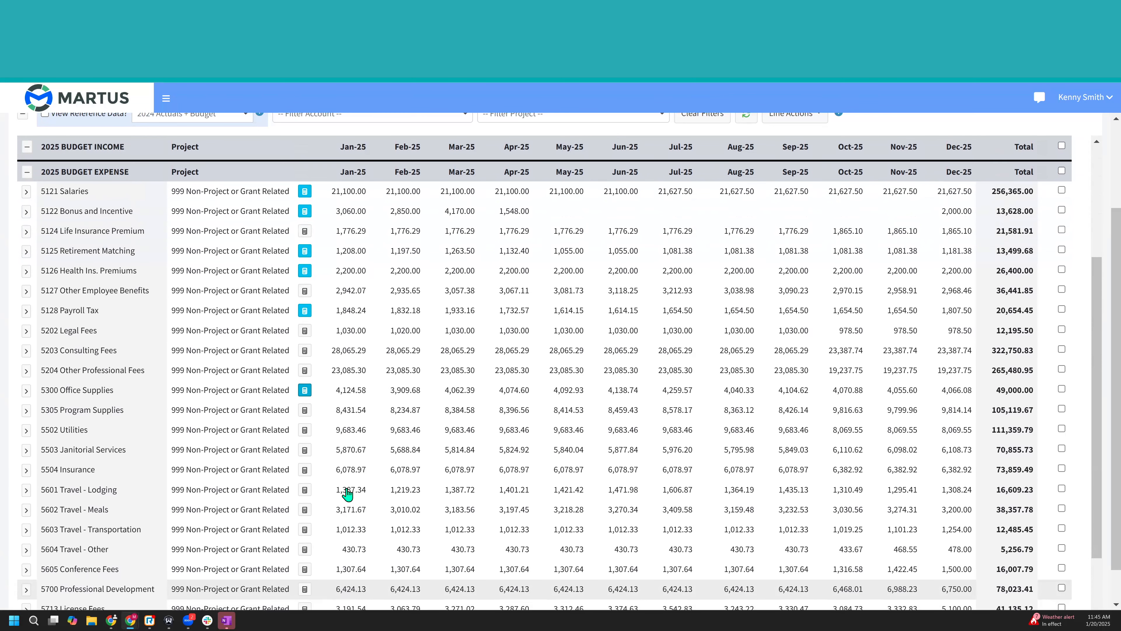
scroll(293, 479, up, 1)
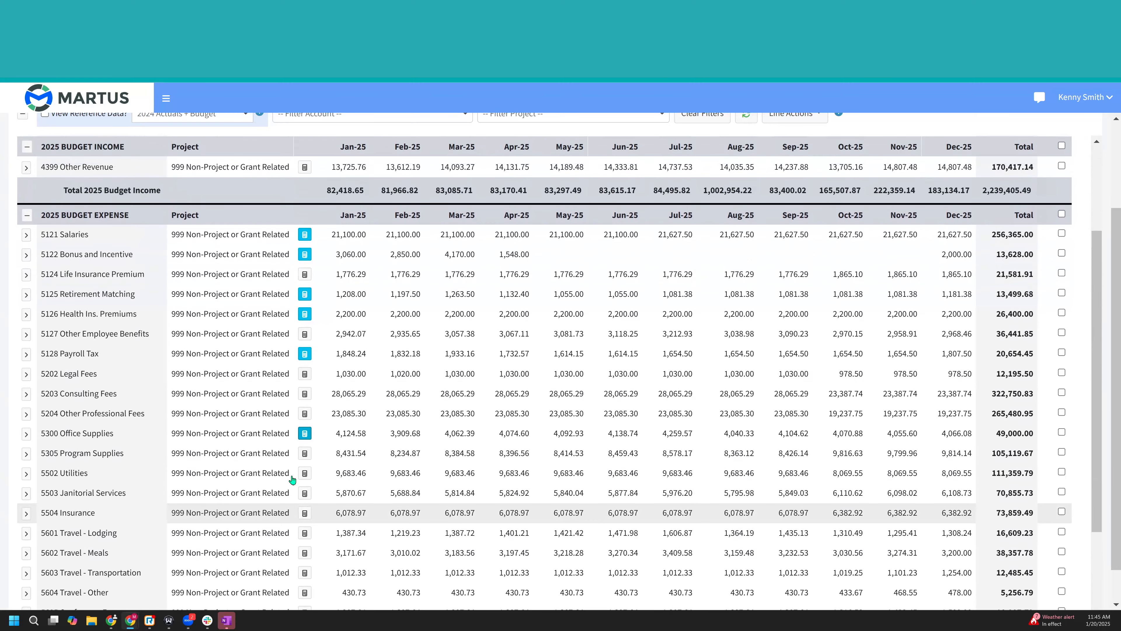
scroll(327, 478, down, 3)
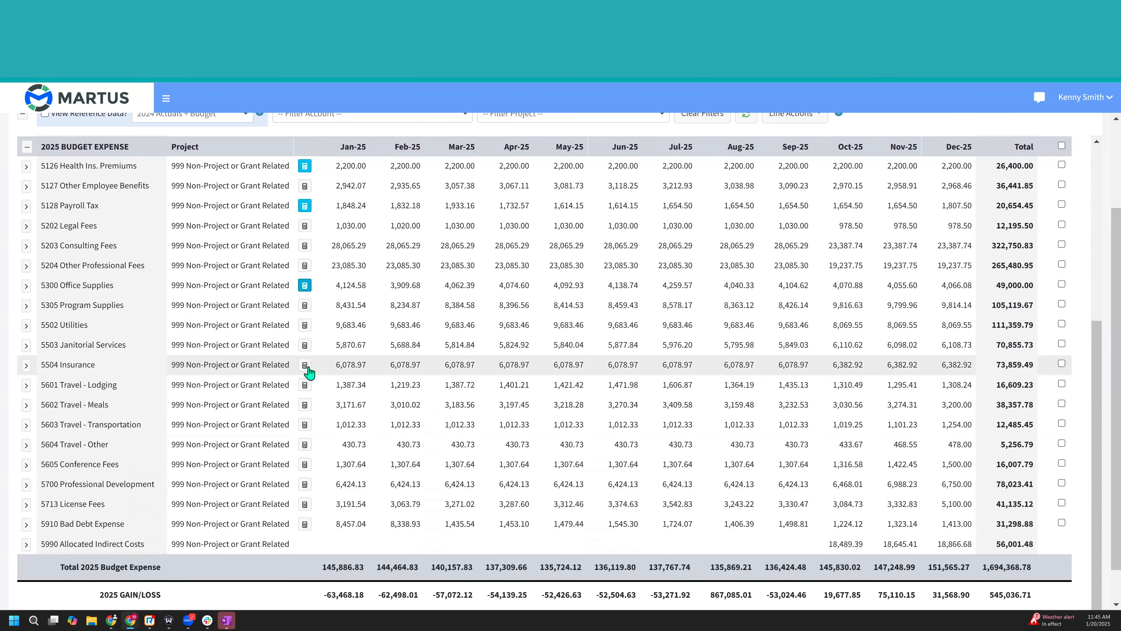
scroll(308, 371, up, 1)
scroll(308, 371, up, 1)
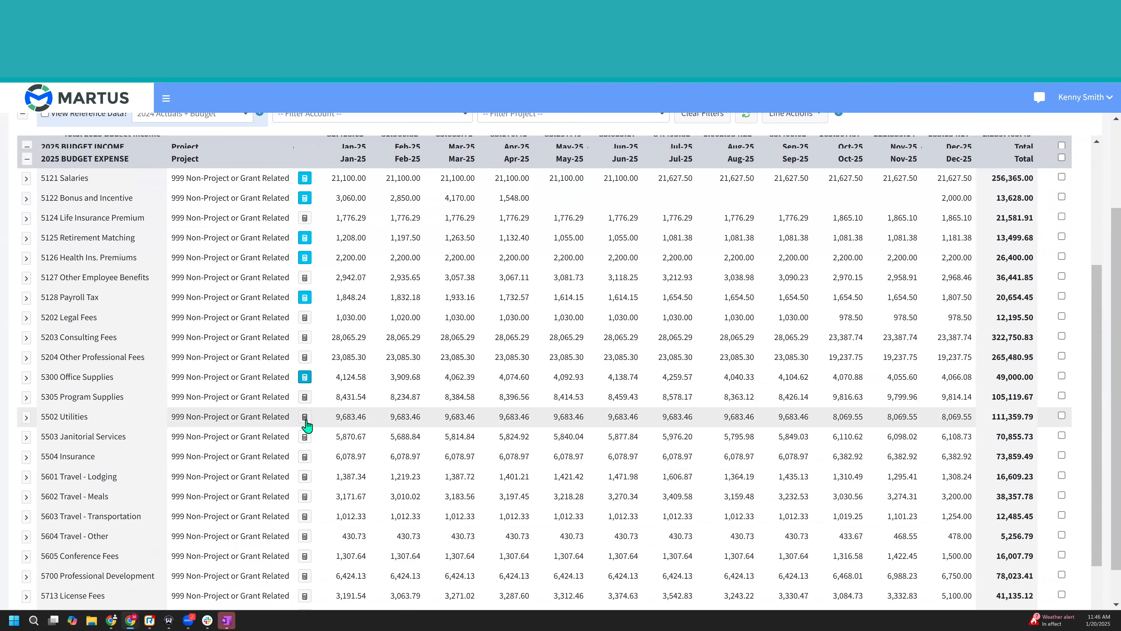
scroll(307, 424, up, 5)
click(302, 161)
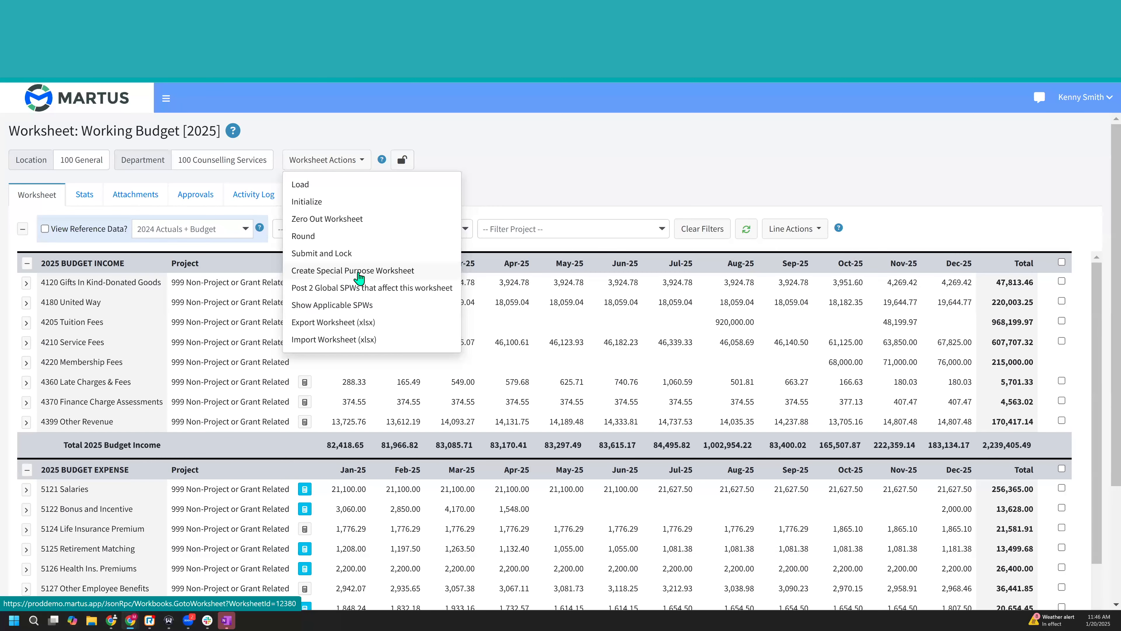
click(384, 271)
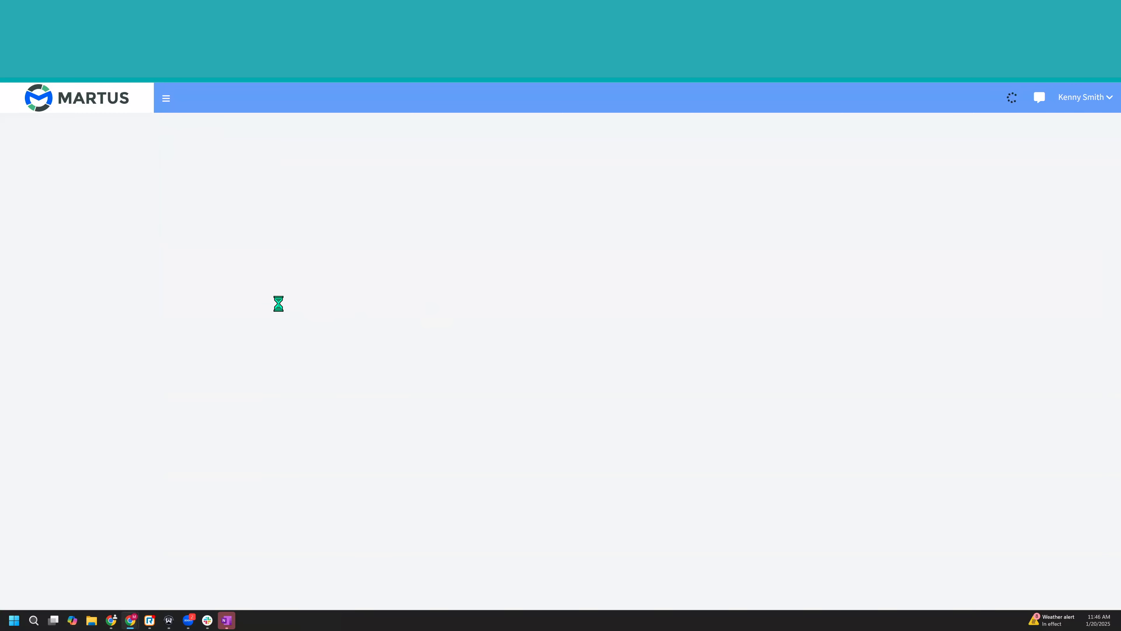
- Open the 100 General-100 Counselling Services worksheet for editing from the planner's list of special purpose worksheets
click(31, 173)
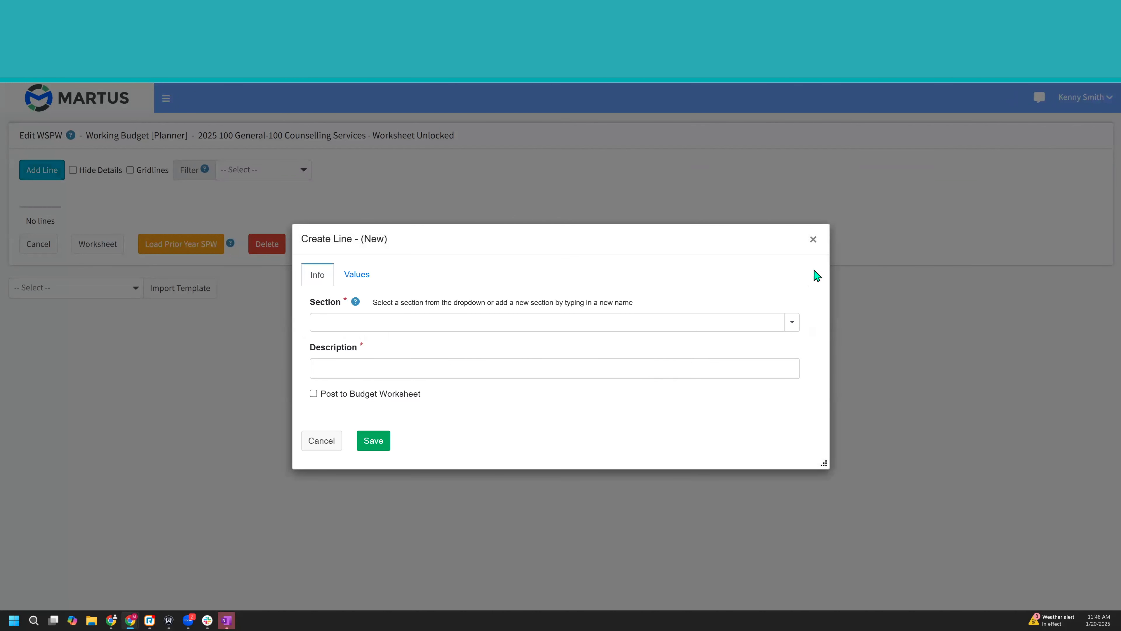
click(813, 239)
click(161, 101)
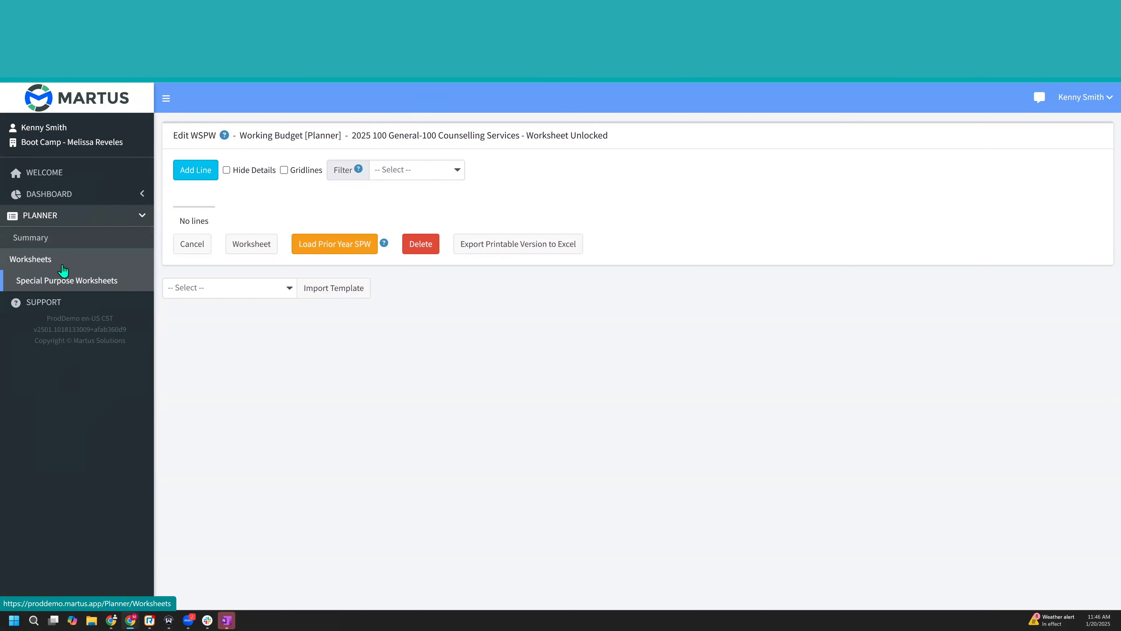
click(56, 280)
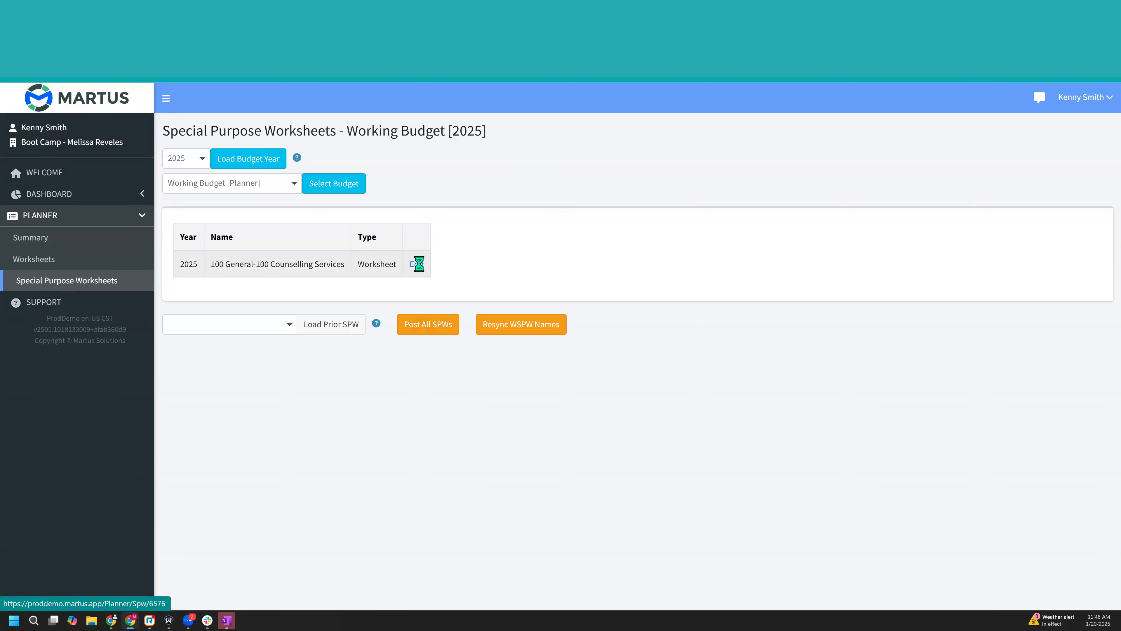
click(418, 264)
- Start a new worksheet line in a new section named Software with the description MS Office
click(194, 175)
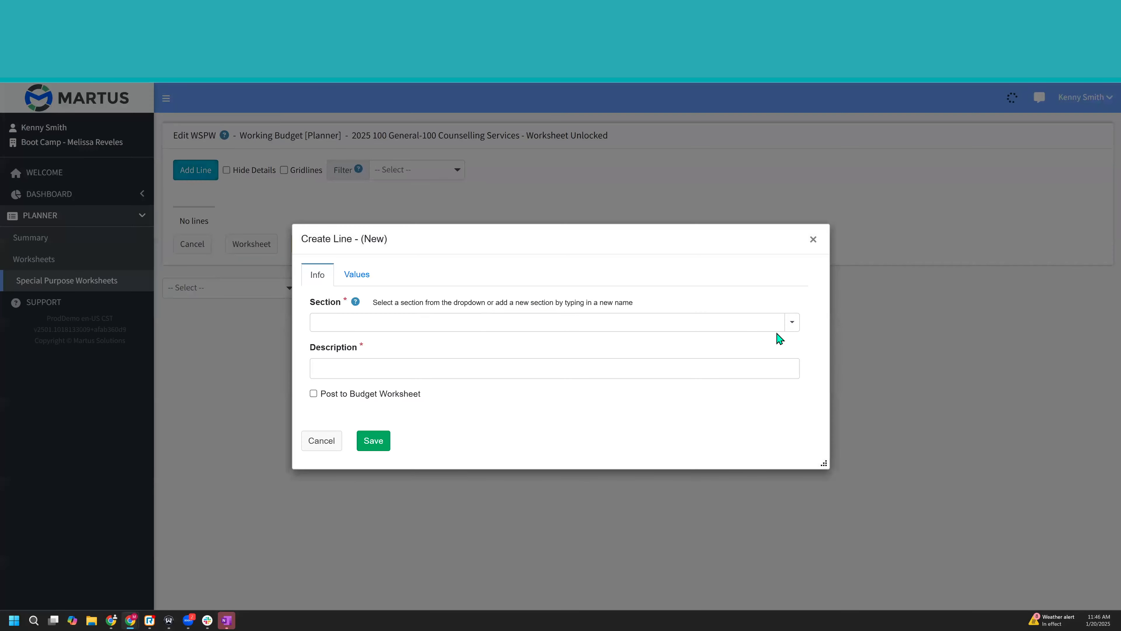
click(791, 326)
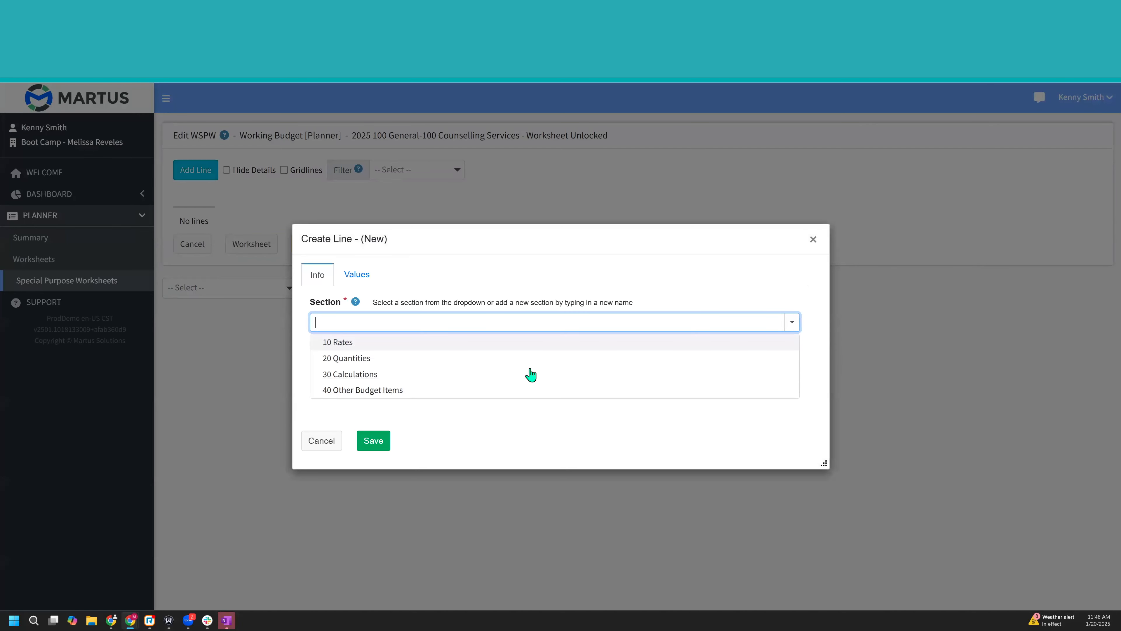
click(581, 348)
click(562, 364)
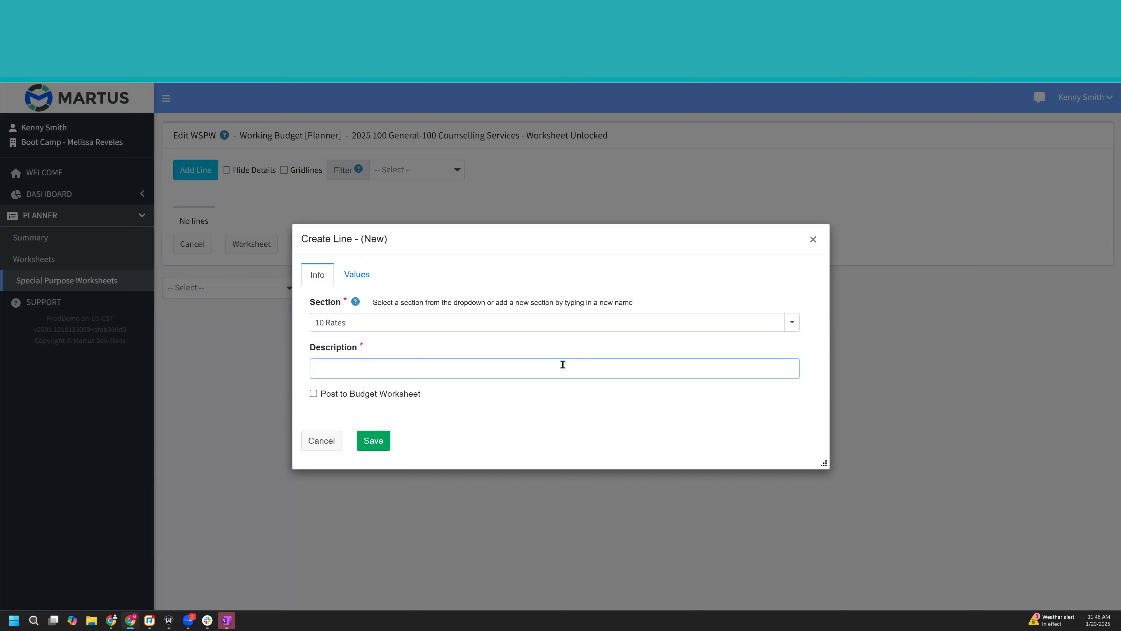
click(561, 327)
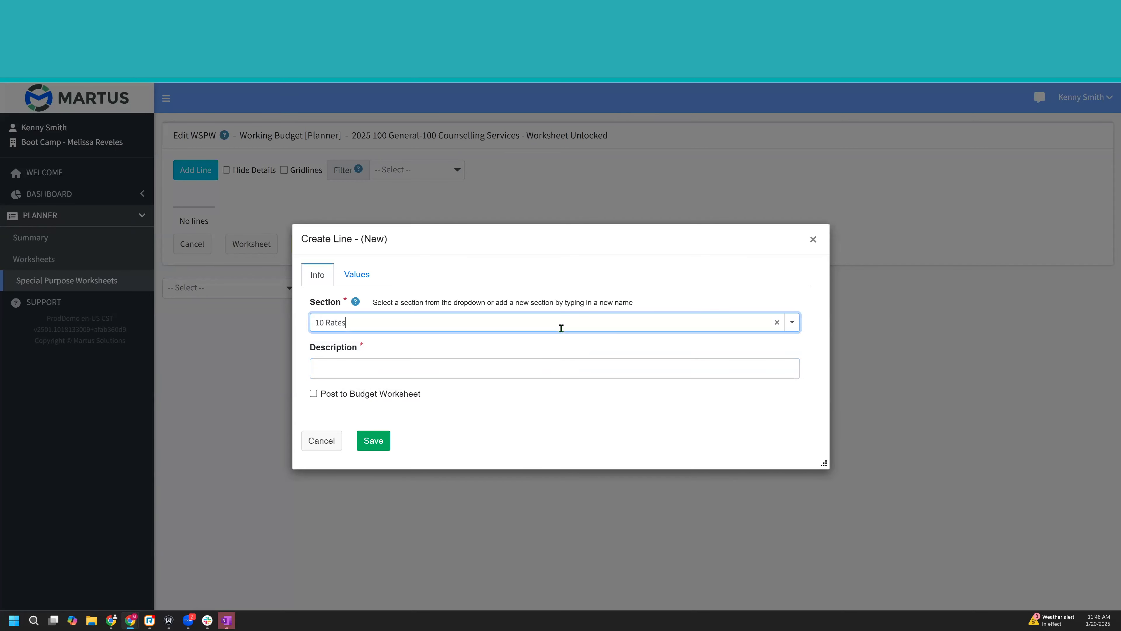
text(Software)
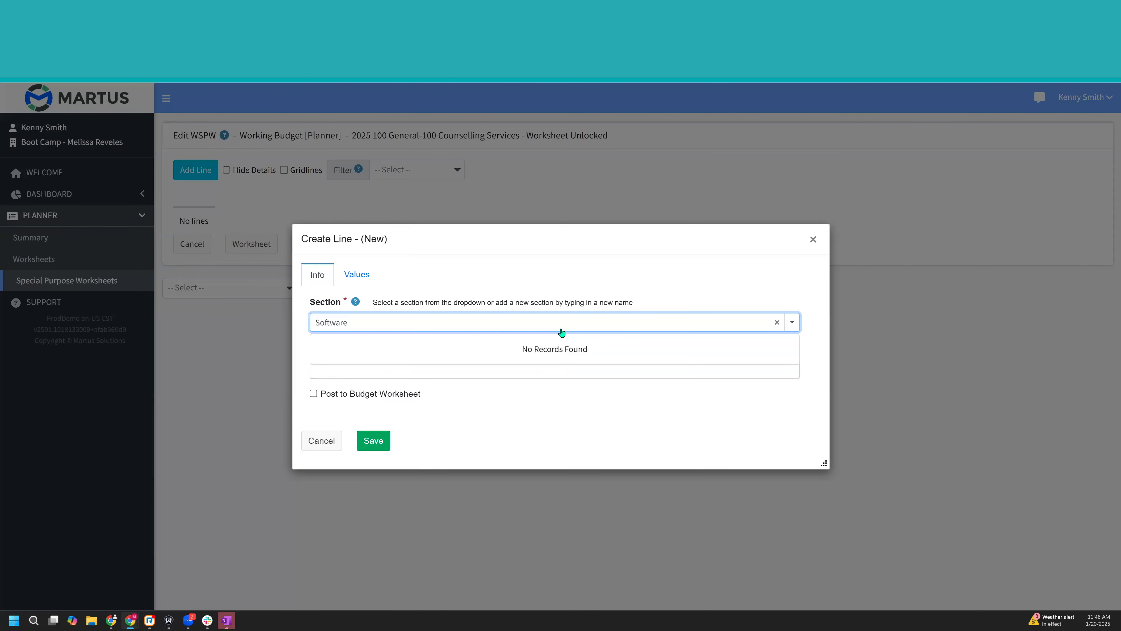
click(515, 367)
click(513, 368)
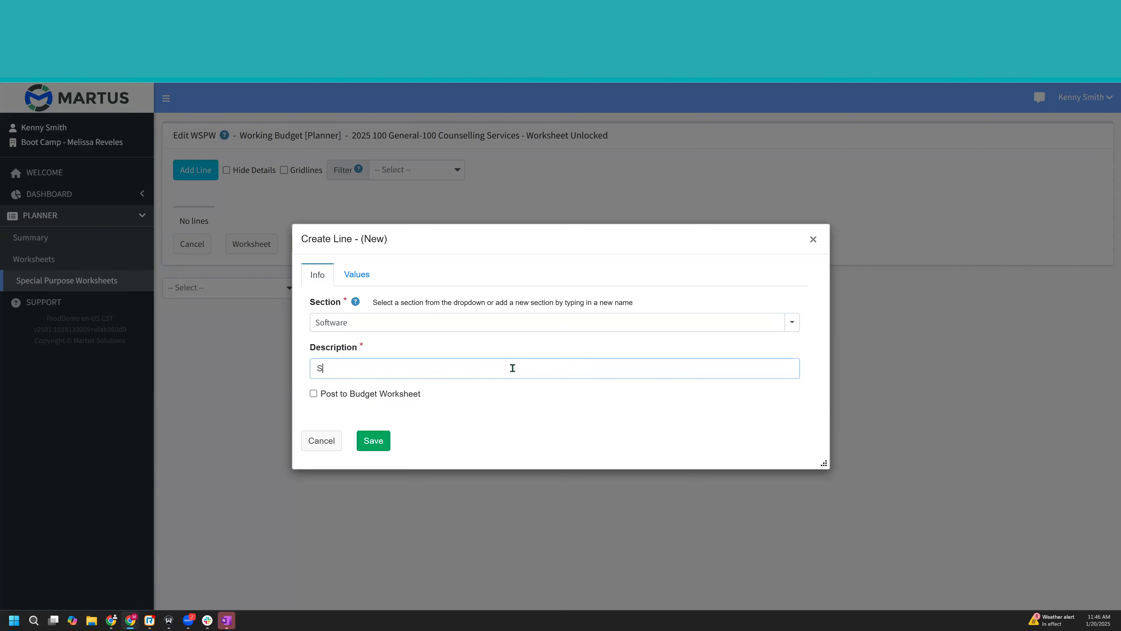
text(MS)
- Set the line to post to the budget worksheet under account 5340 Software Subscriptions and project 999 Non-Project or Grant Related
click(415, 395)
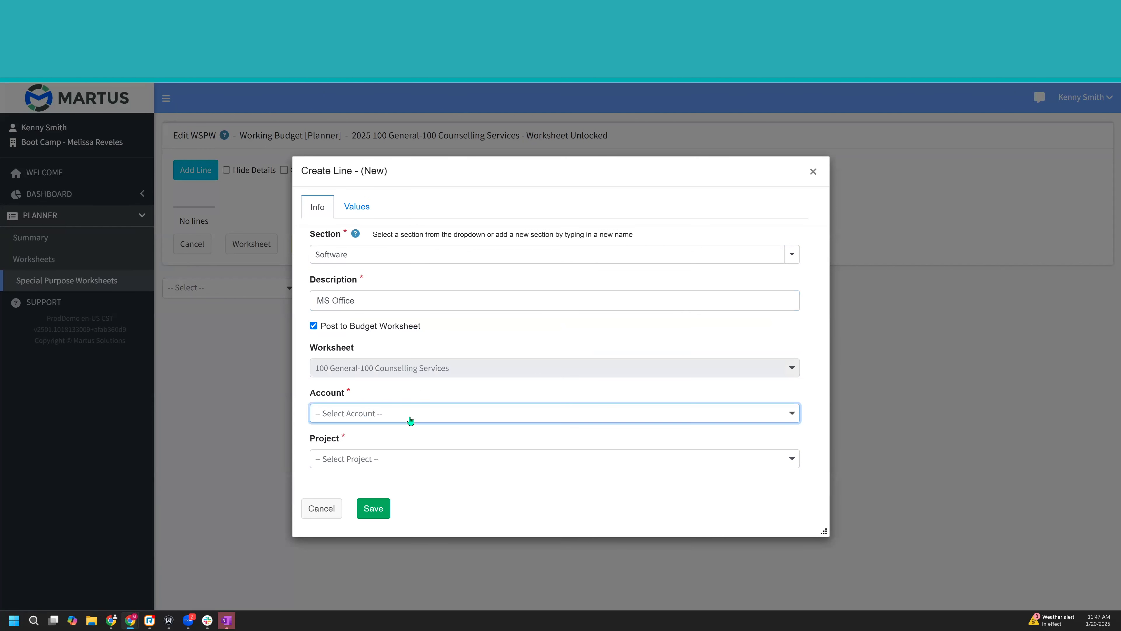
click(408, 417)
text(sof)
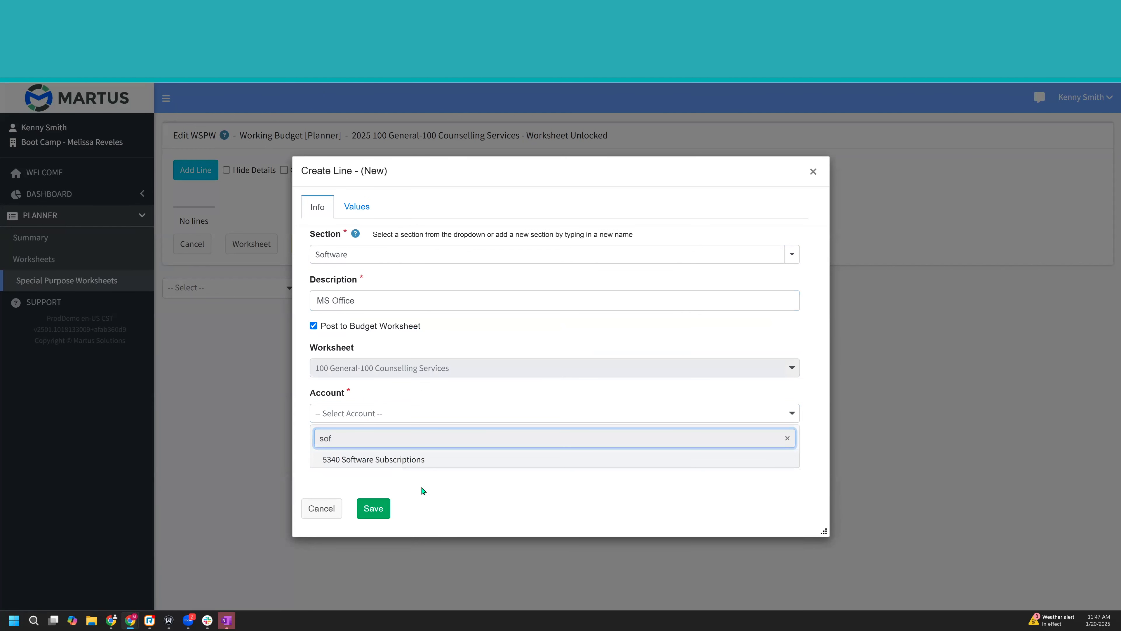
click(395, 460)
click(396, 459)
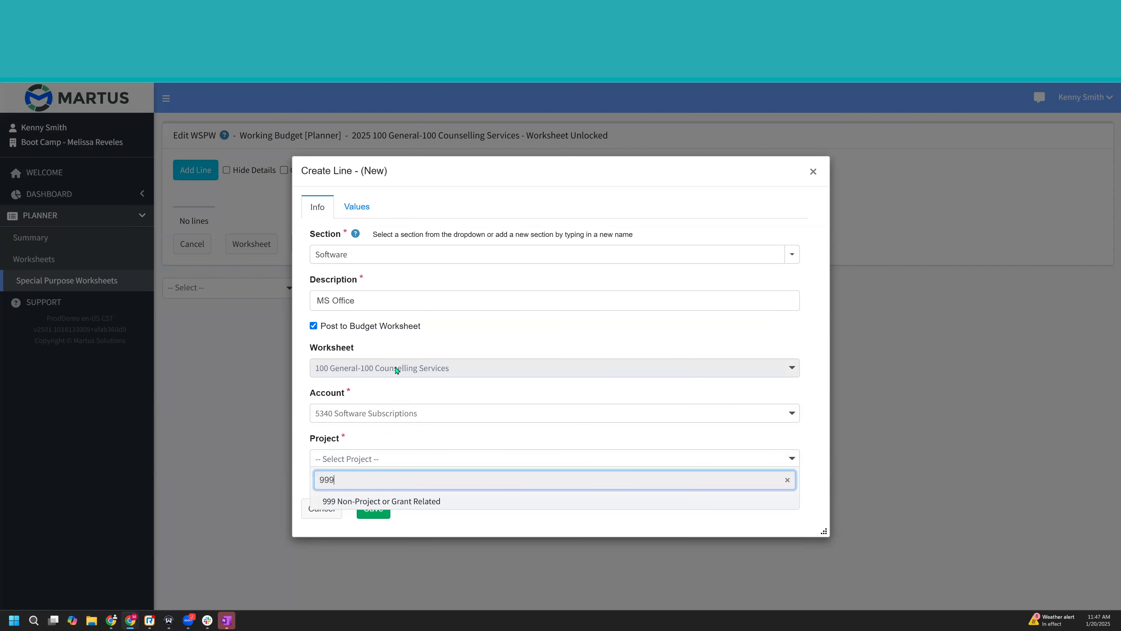
click(396, 502)
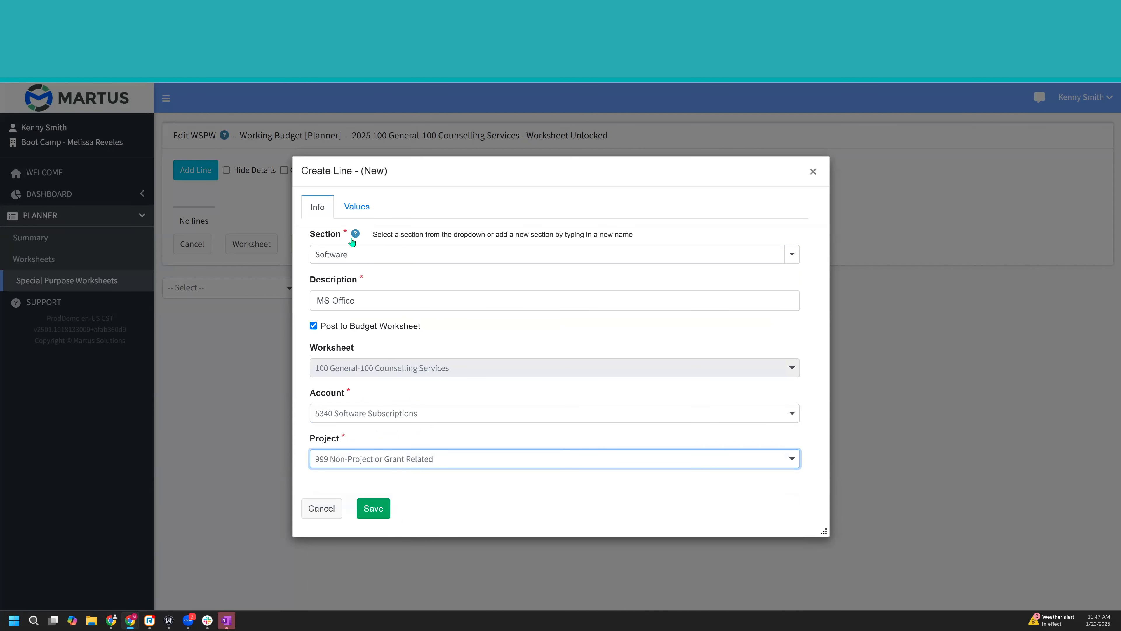
- Enter a monthly amount of 100 for Jan-25 through Dec-25, copy the note MS Office - 100 to all months, and save the line
click(357, 207)
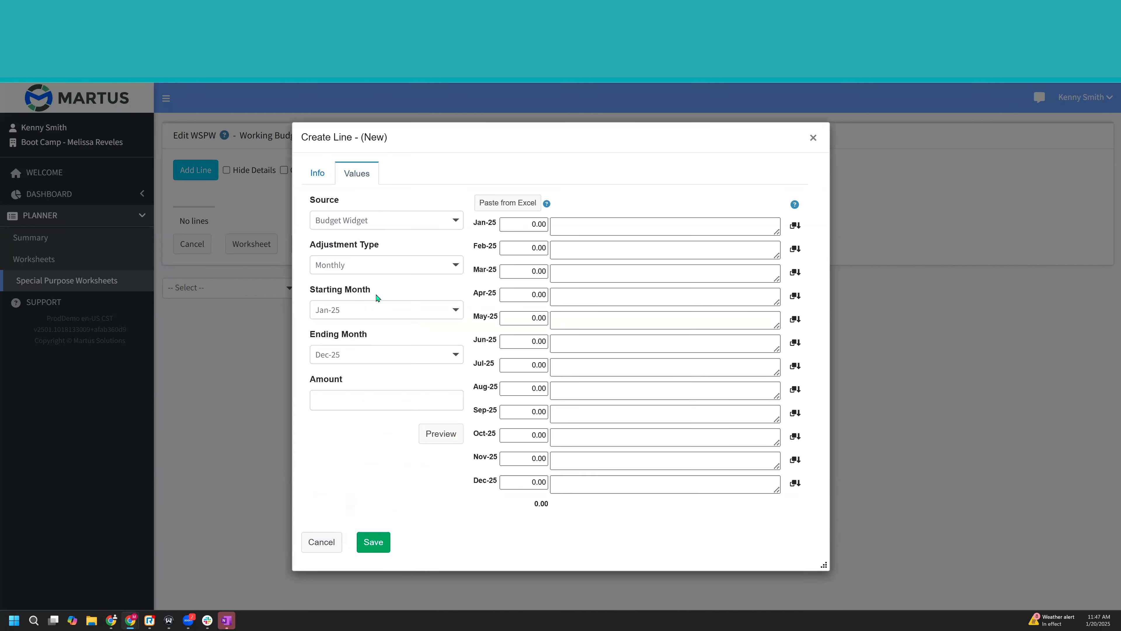
click(416, 398)
click(455, 432)
click(599, 231)
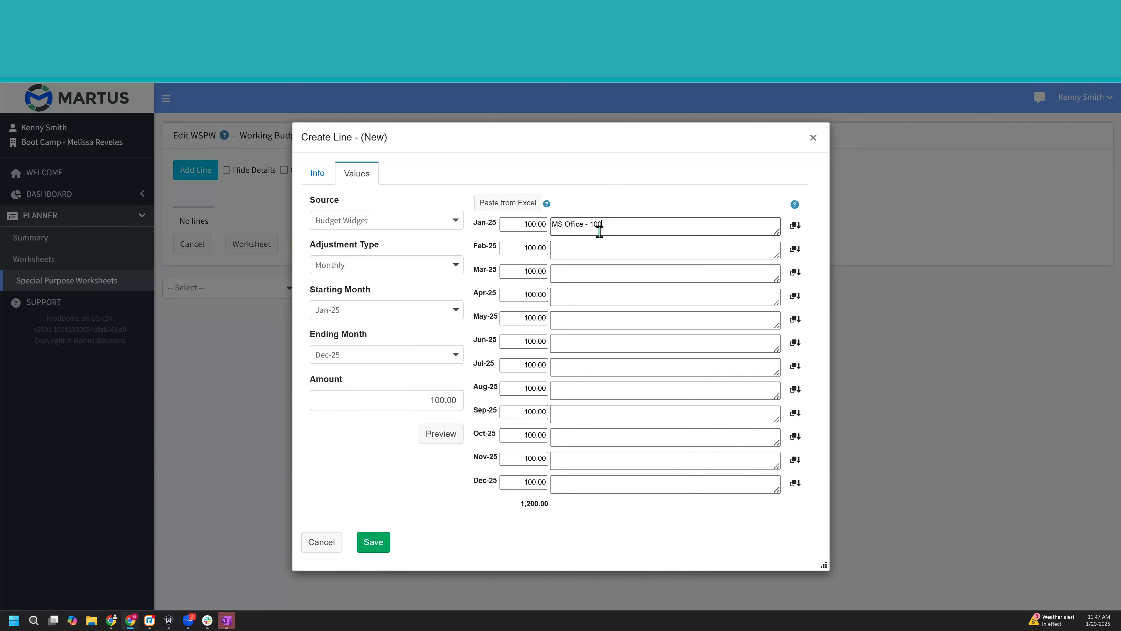
click(795, 226)
click(367, 543)
- Duplicate the MS Office line and change the copy's description to Adobe
click(200, 174)
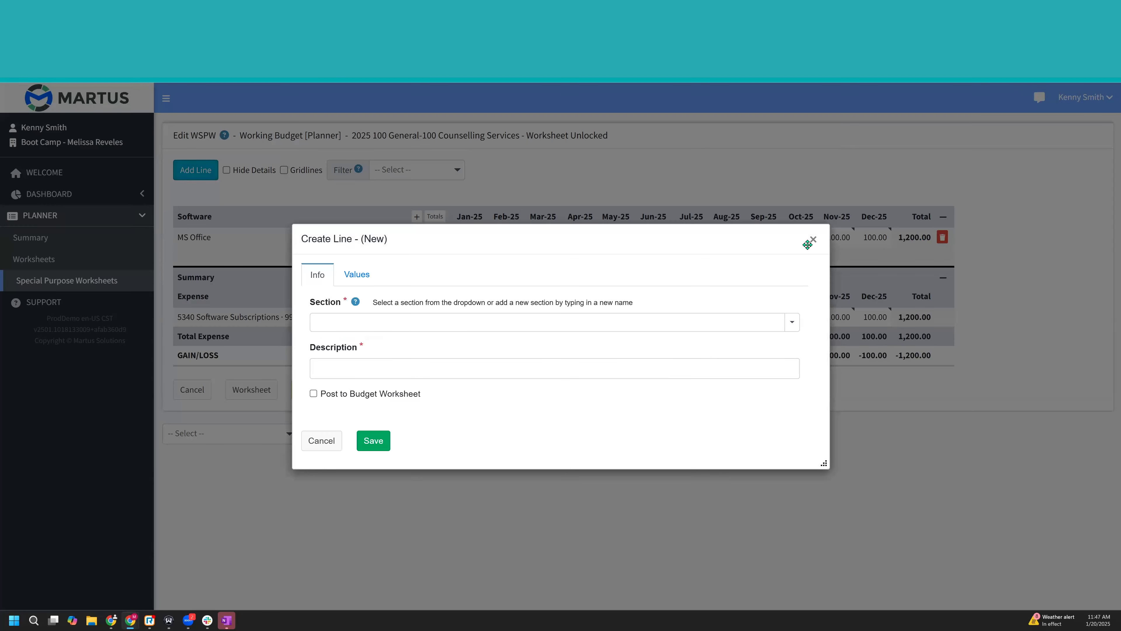
click(812, 241)
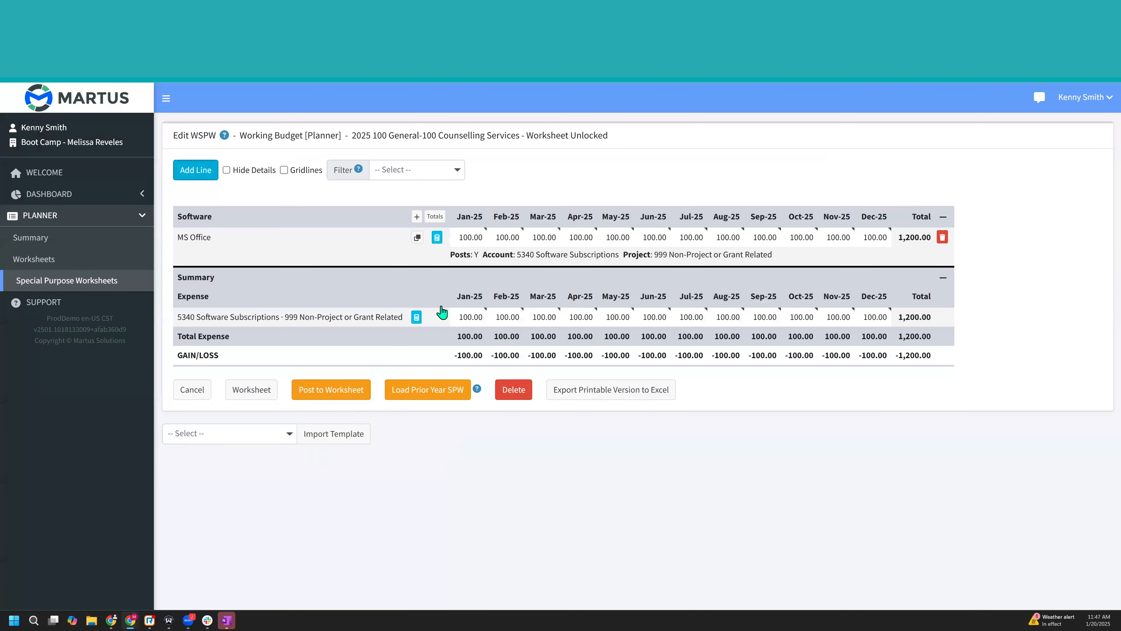
click(416, 239)
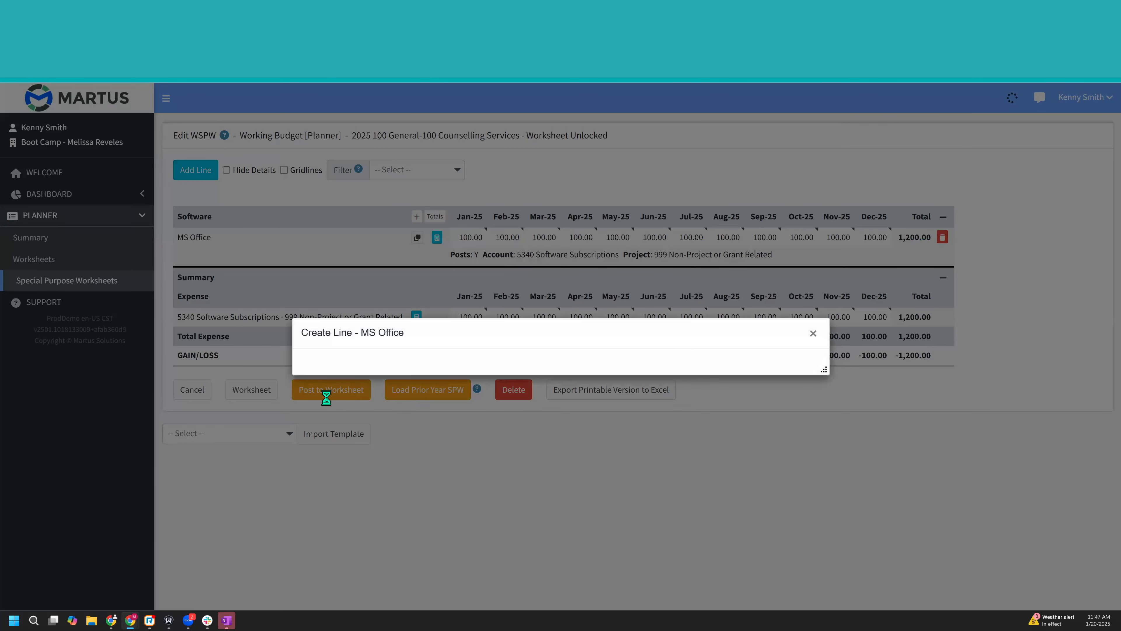
click(361, 311)
key(ctrl+a)
text(A)
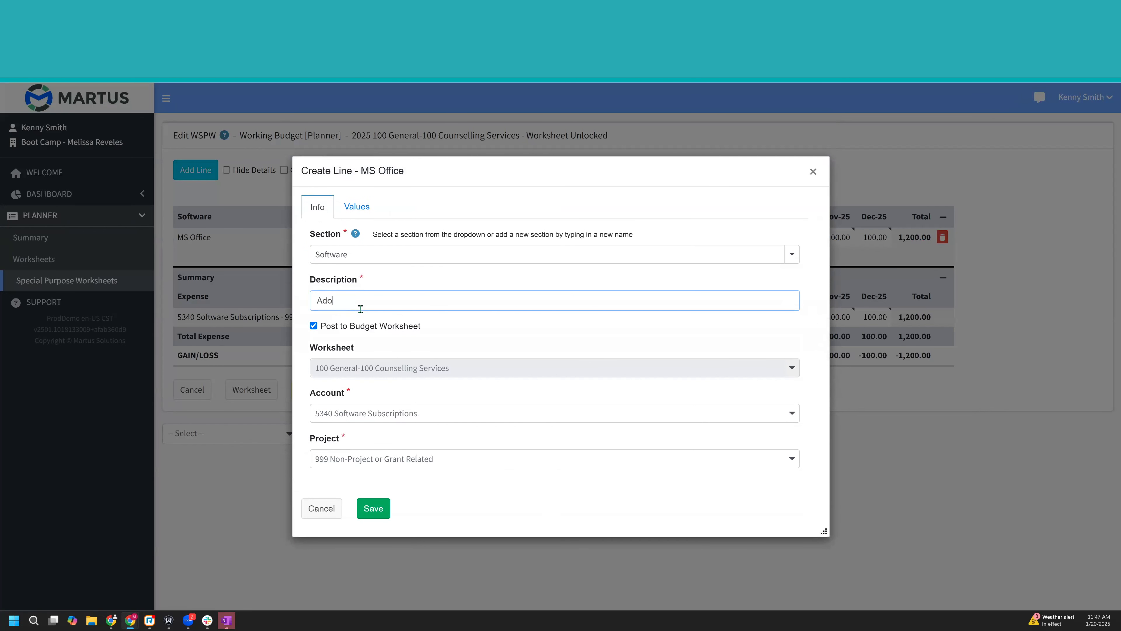
- Enter a monthly amount of 200 for Jan-25 through Dec-25, copy the note Adobe - 200 to all months, and save the line
click(356, 206)
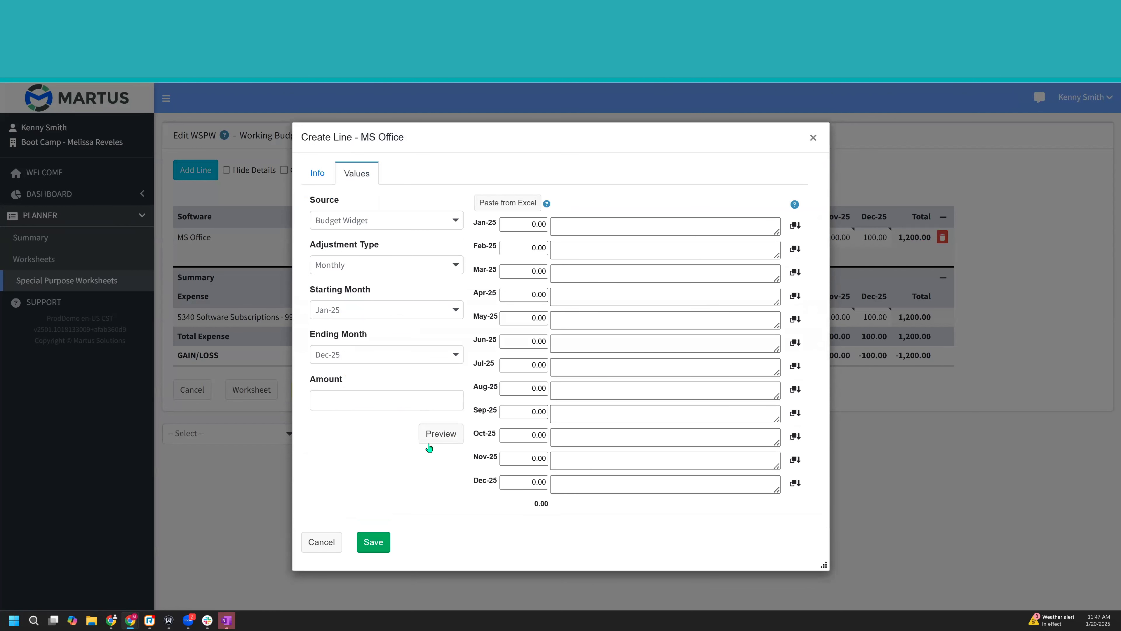
click(420, 404)
click(460, 432)
click(568, 227)
text(Adobe - 200)
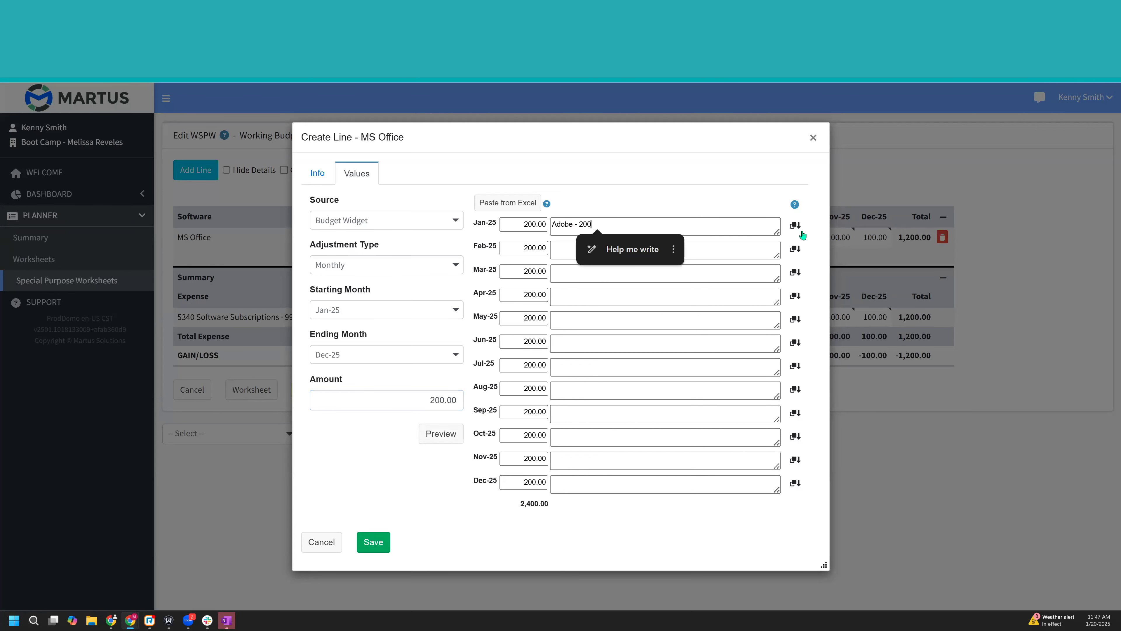
click(797, 226)
click(375, 541)
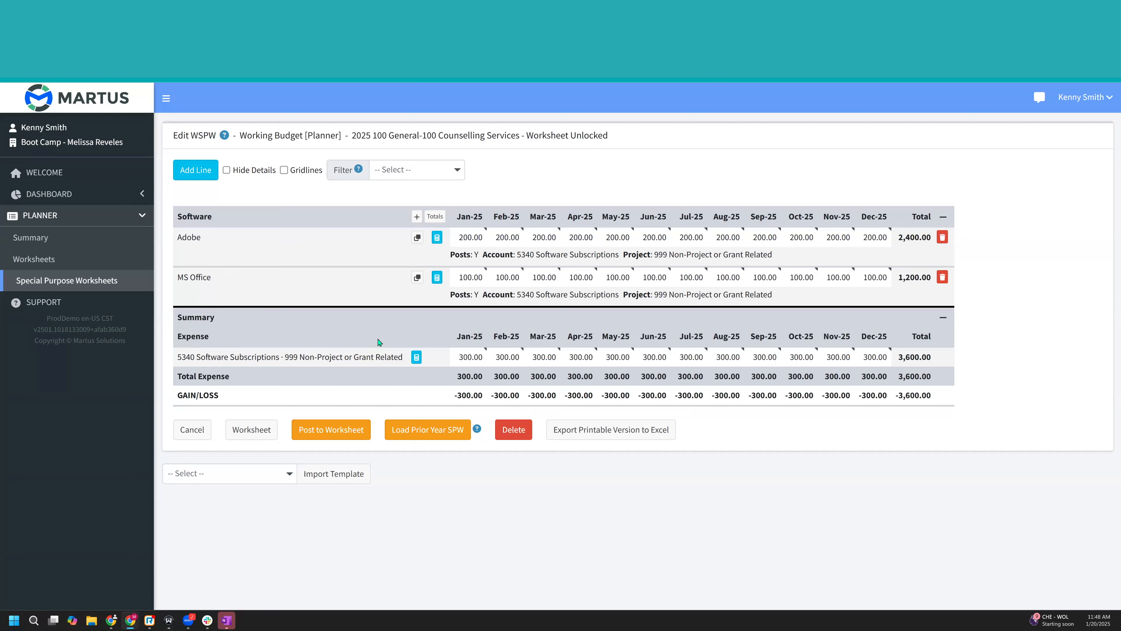
- Post the software lines to the 2025 budget worksheet for 100 Counselling Services, confirm the posting, and bring up that worksheet
click(346, 436)
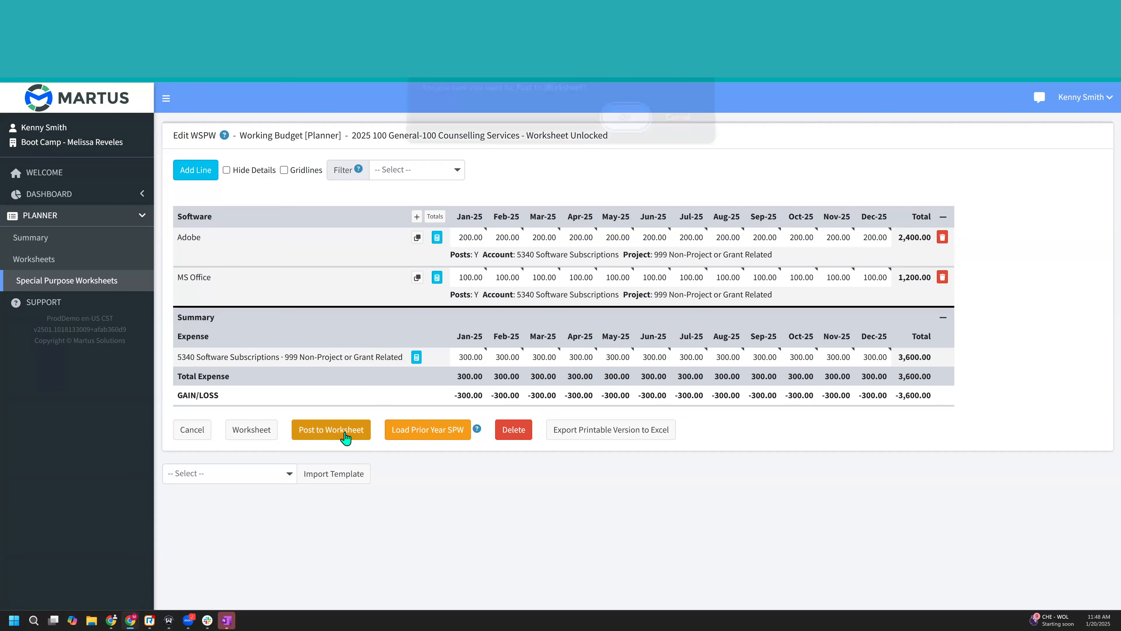
click(622, 125)
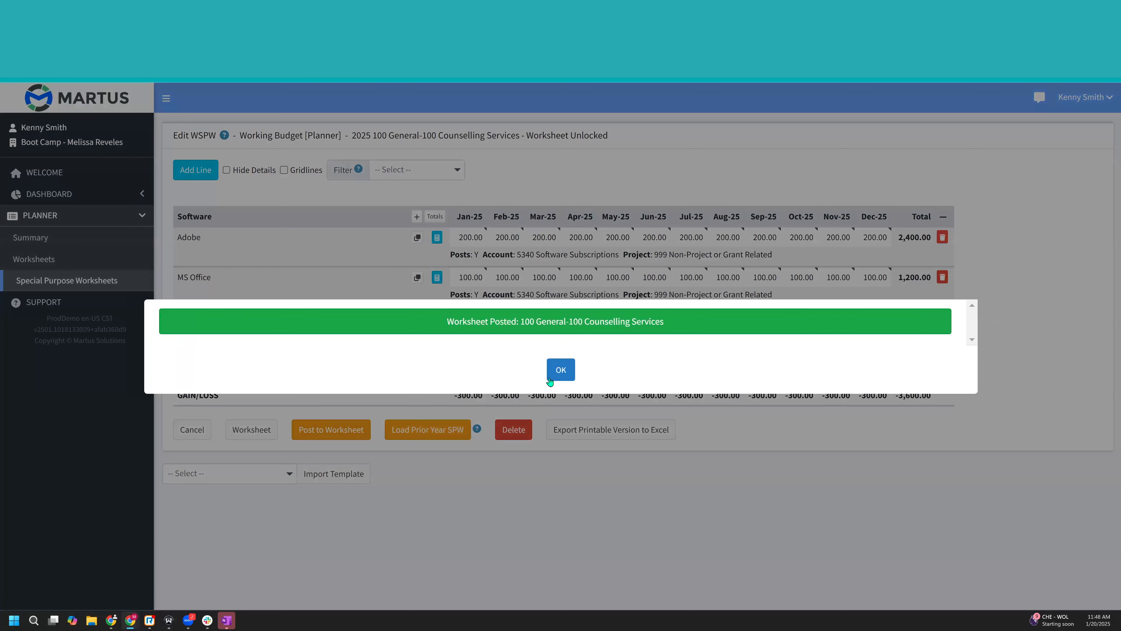
click(554, 371)
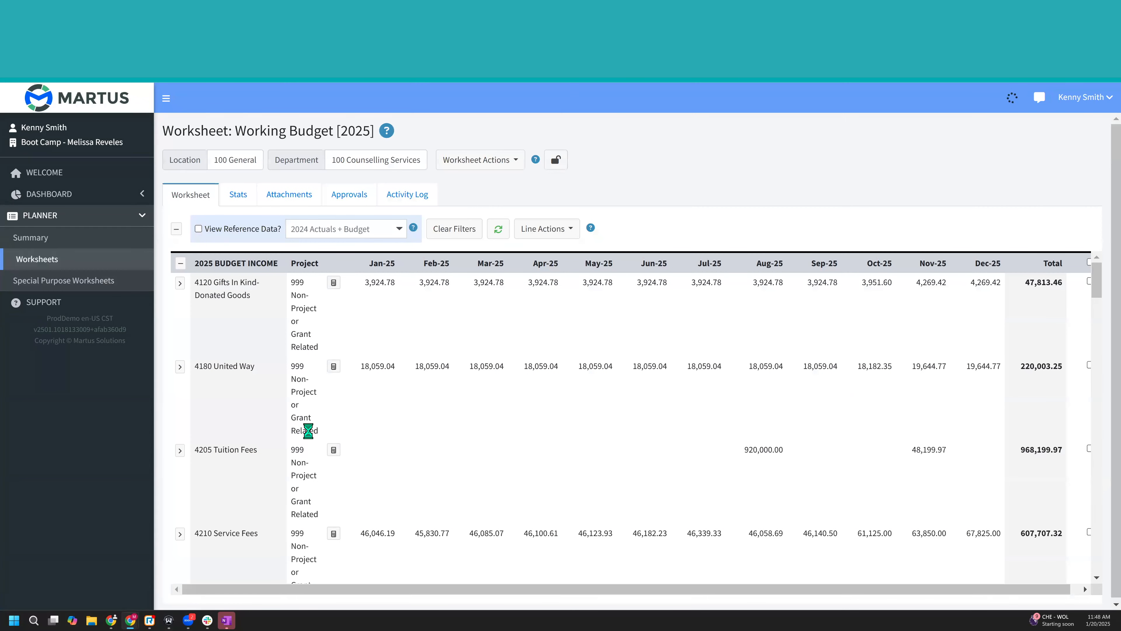
- Find the 5340 Software Subscriptions expense line in the budget worksheet and view the note on its Jan-25 amount
scroll(286, 442, down, 2)
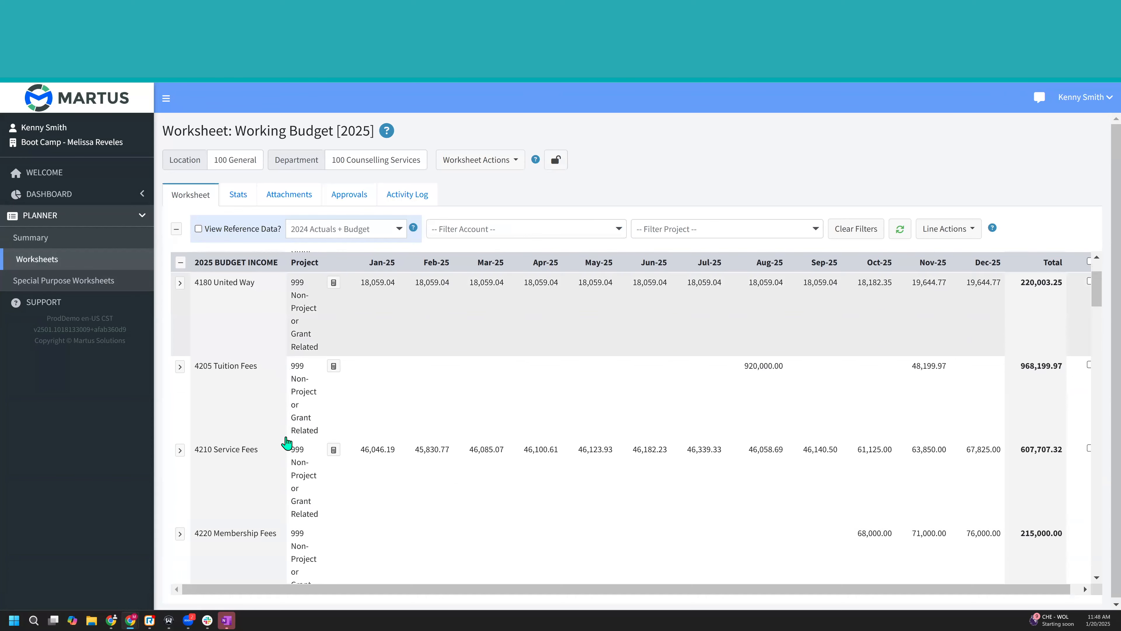
scroll(286, 442, down, 15)
scroll(286, 442, down, 12)
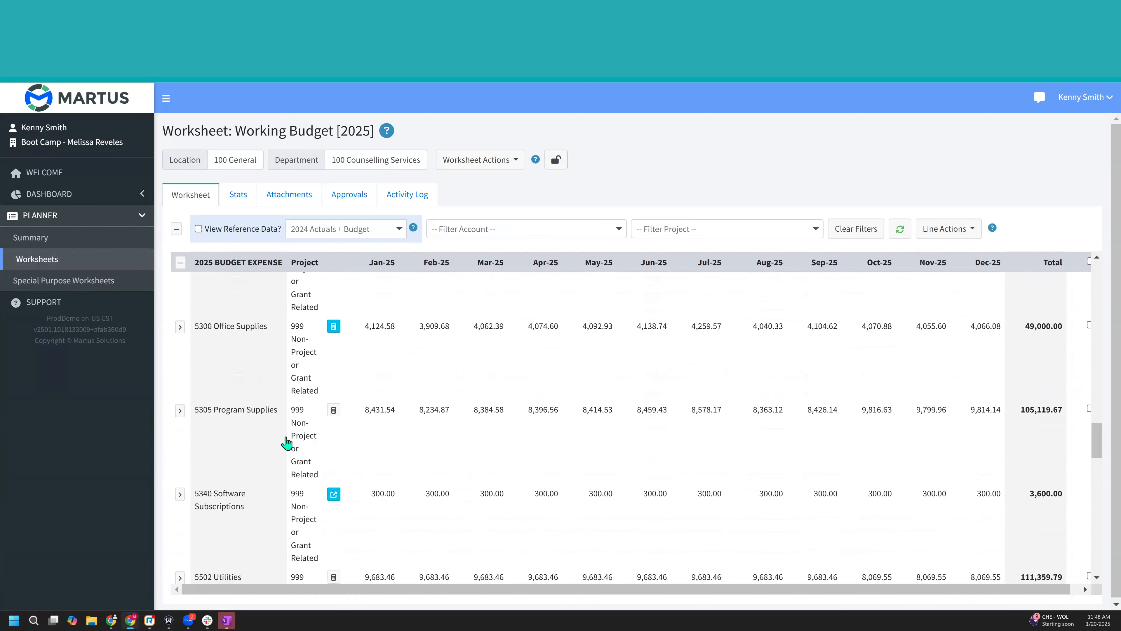
scroll(286, 442, down, 3)
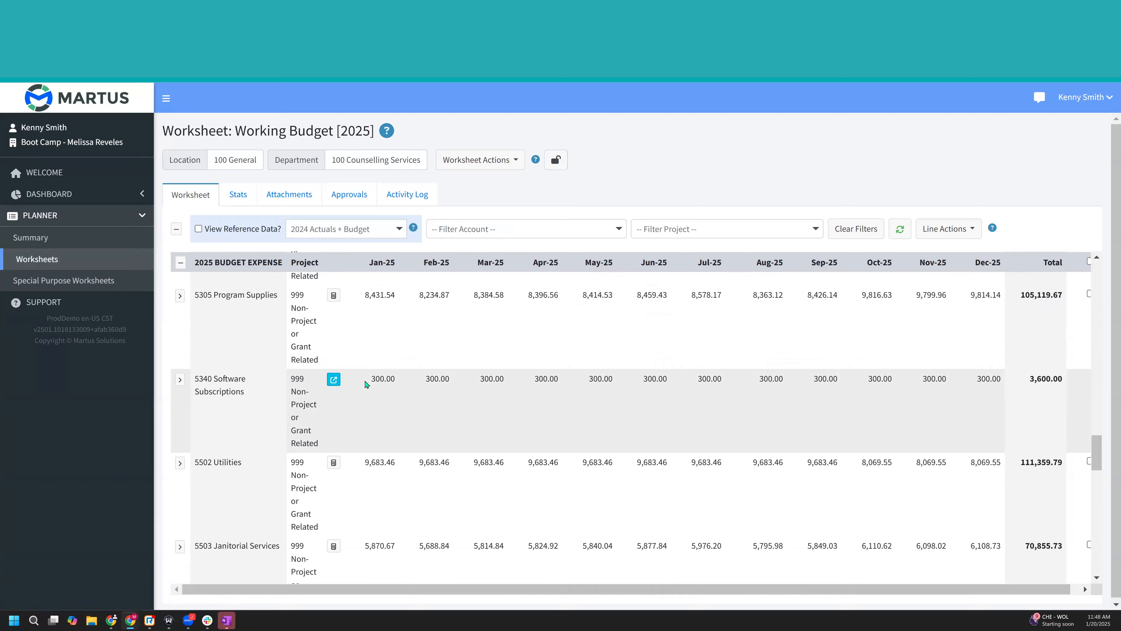
mouse_move(382, 379)
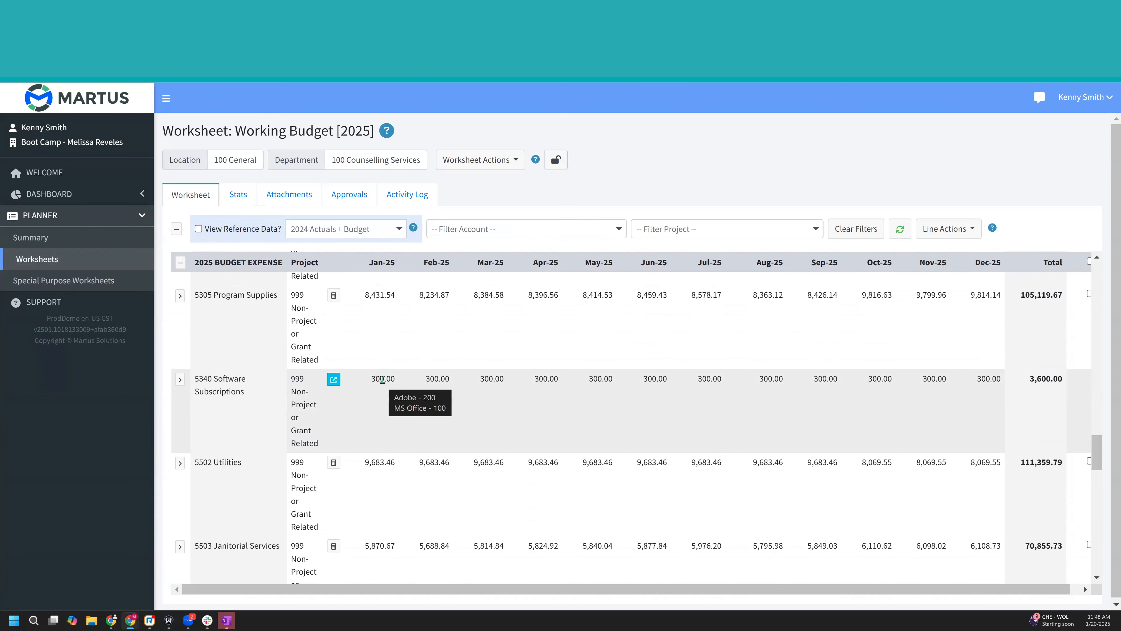